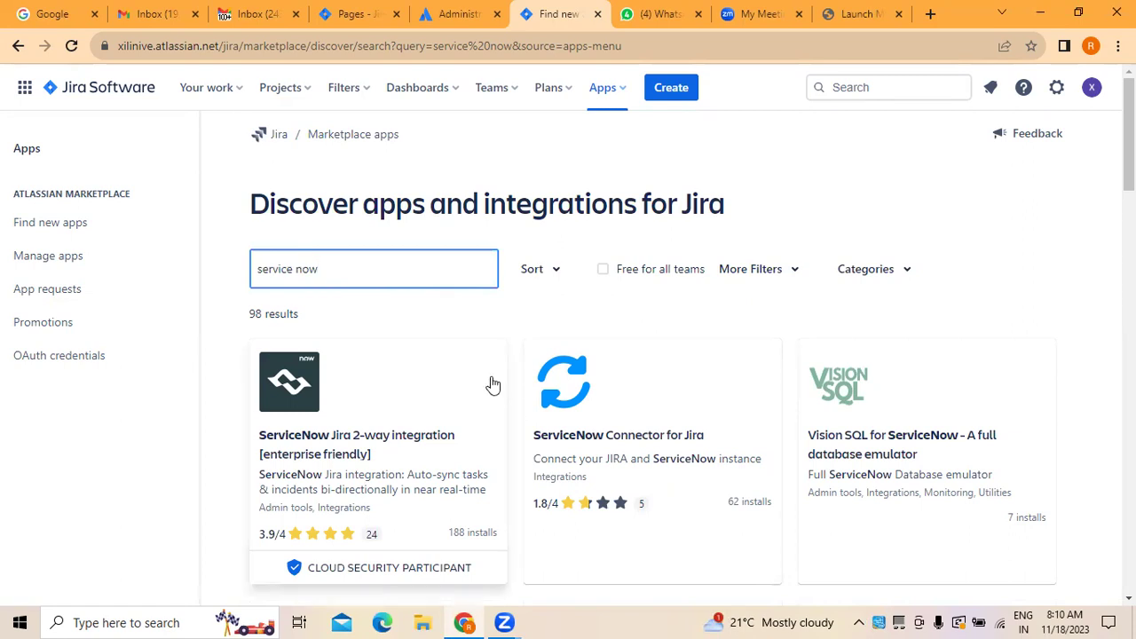
# Step: Open the ServiceNow Connector for Jira app page from the service now results
pyautogui.scroll(-1, 497, 408)
pyautogui.click(665, 400)
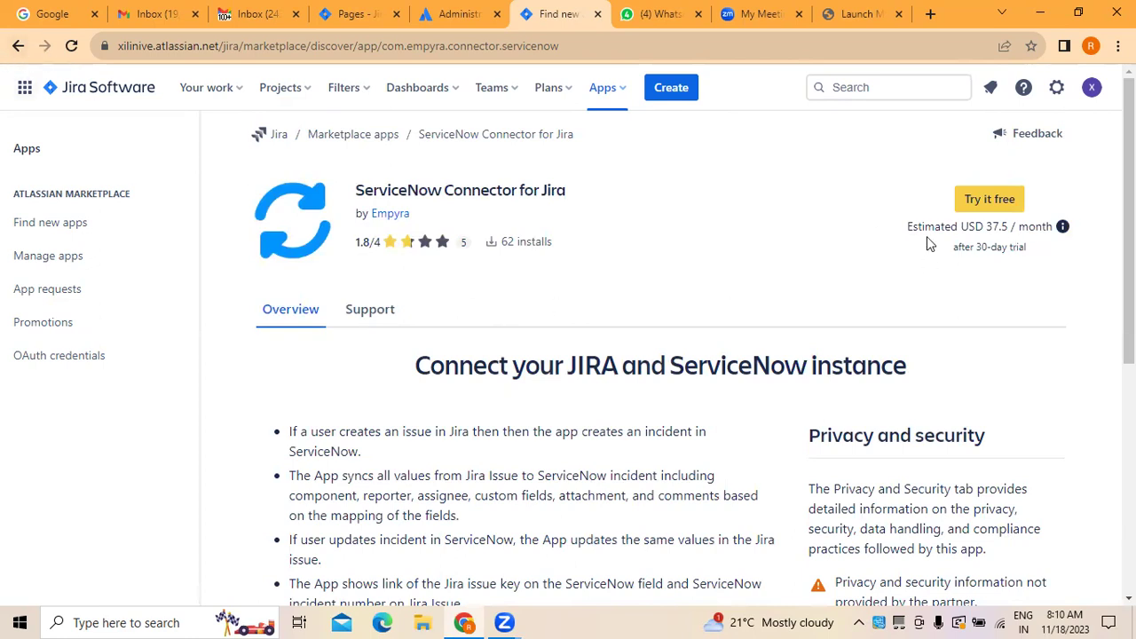
pyautogui.moveTo(963, 234)
pyautogui.click(19, 47)
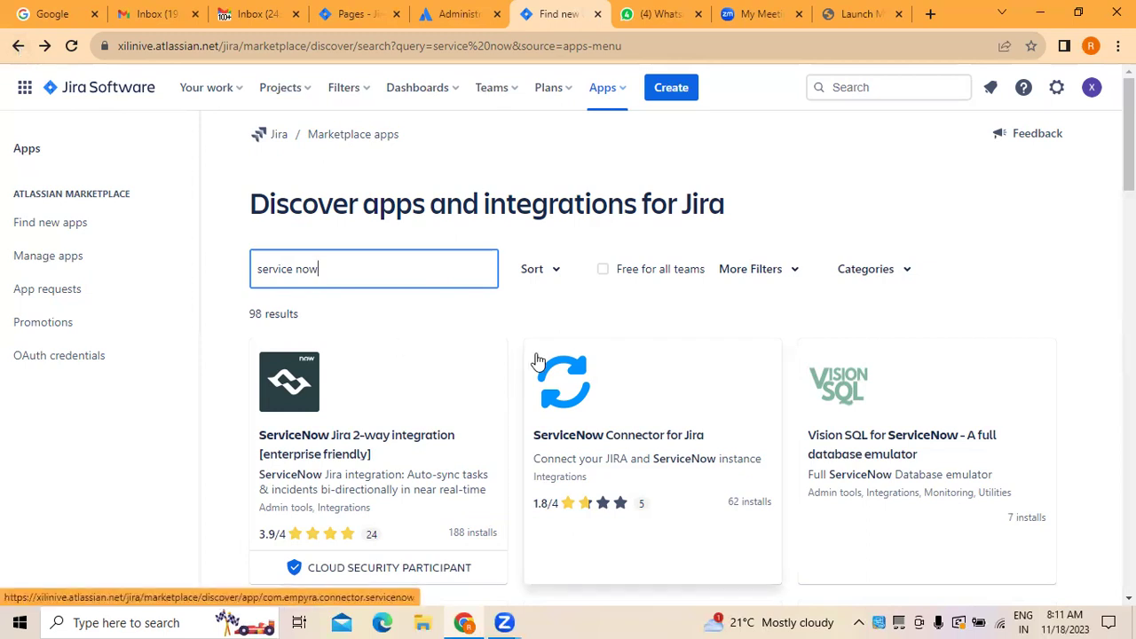
# Step: Open Exalate's ServiceNow Connector for Jira page and start its free trial
pyautogui.scroll(-3, 675, 480)
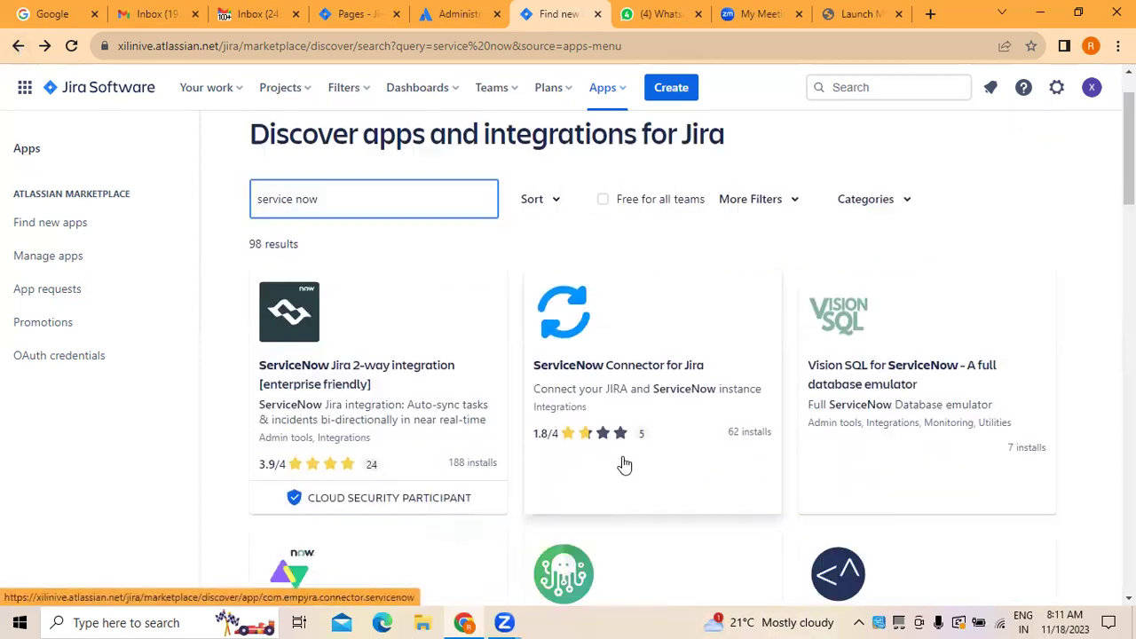
pyautogui.scroll(-1, 339, 505)
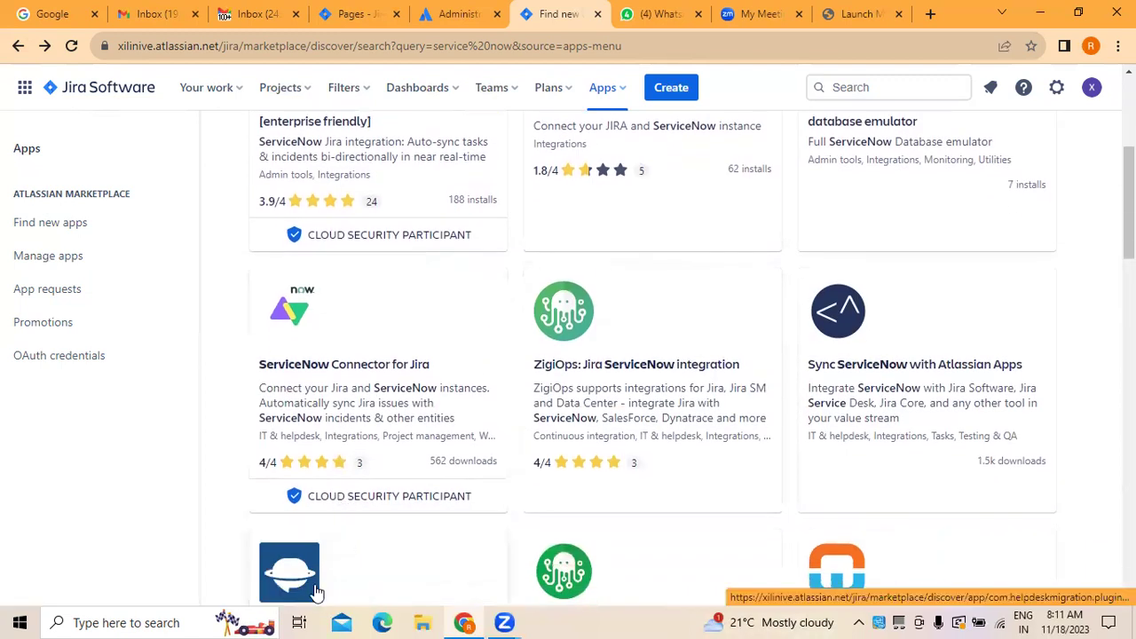
pyautogui.click(340, 424)
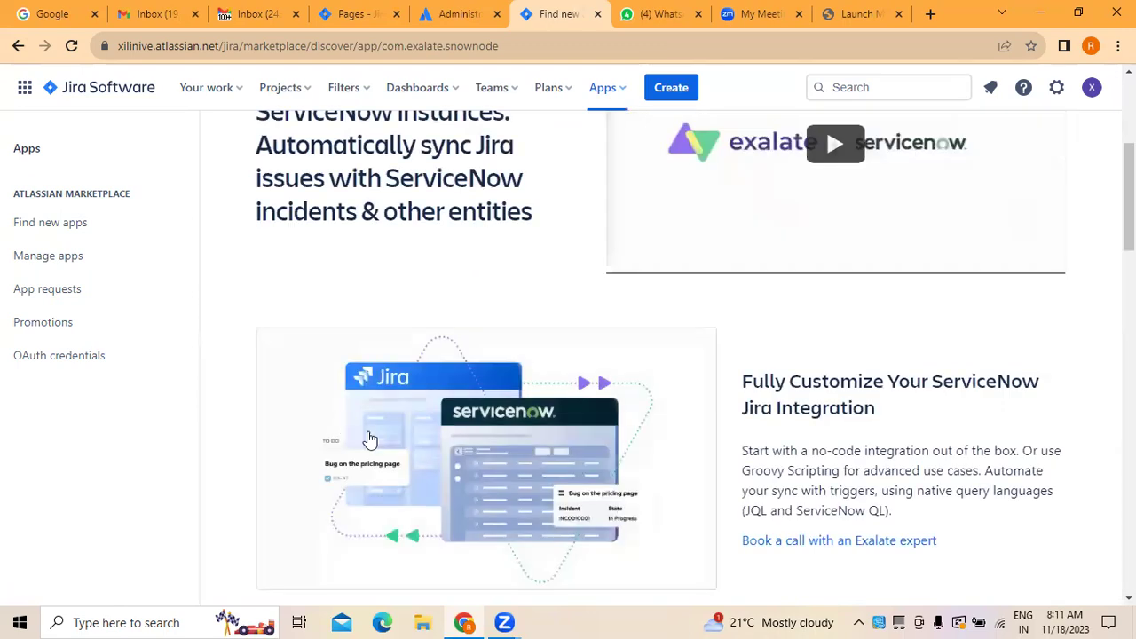
pyautogui.scroll(4, 953, 502)
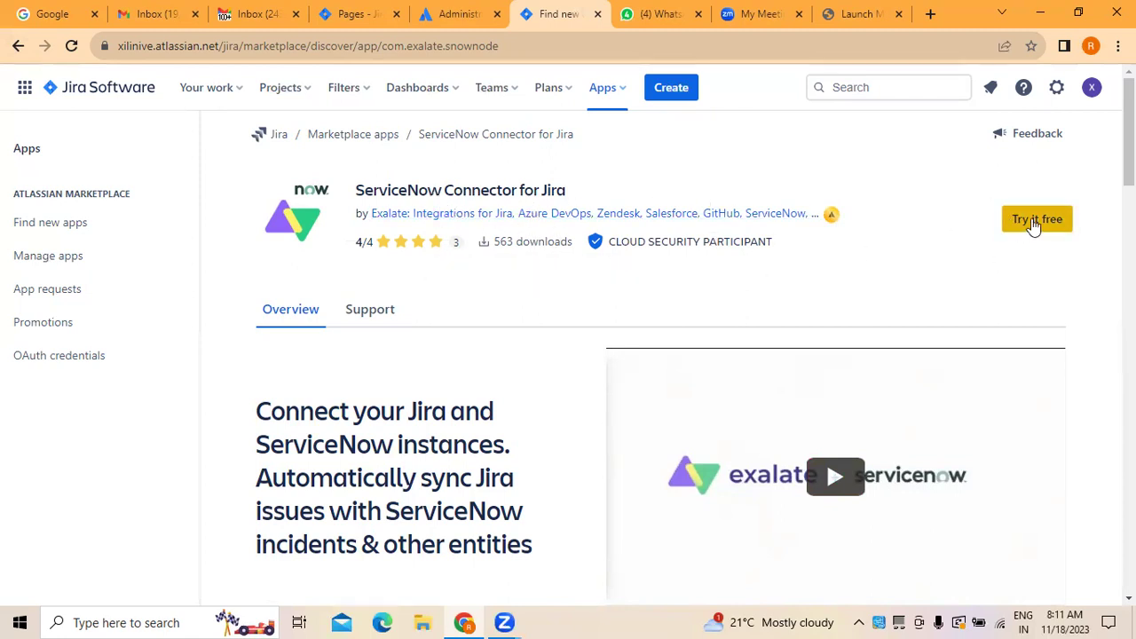
pyautogui.click(1032, 222)
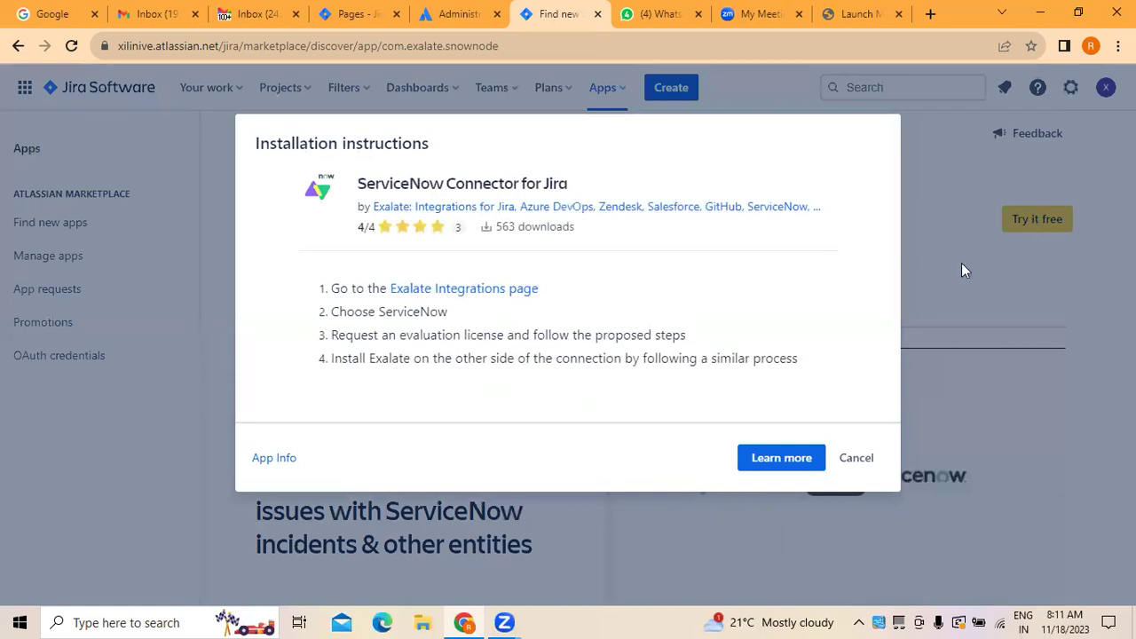
# Step: Glance at Exalate's Learn more page, cancel the installation instructions and go back
pyautogui.click(756, 459)
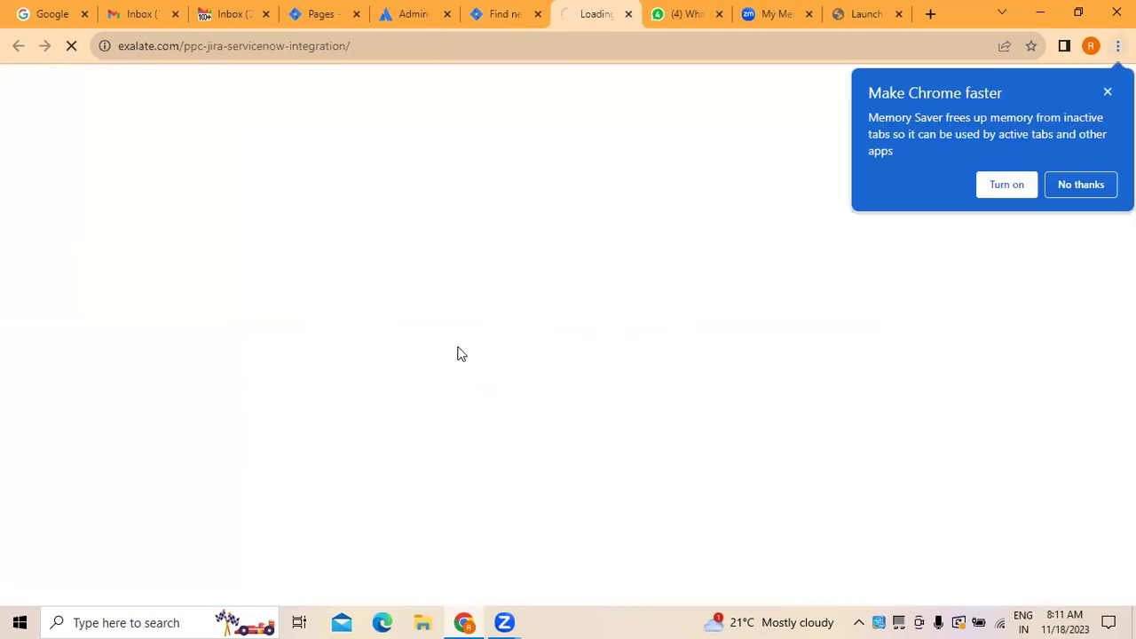
pyautogui.click(628, 14)
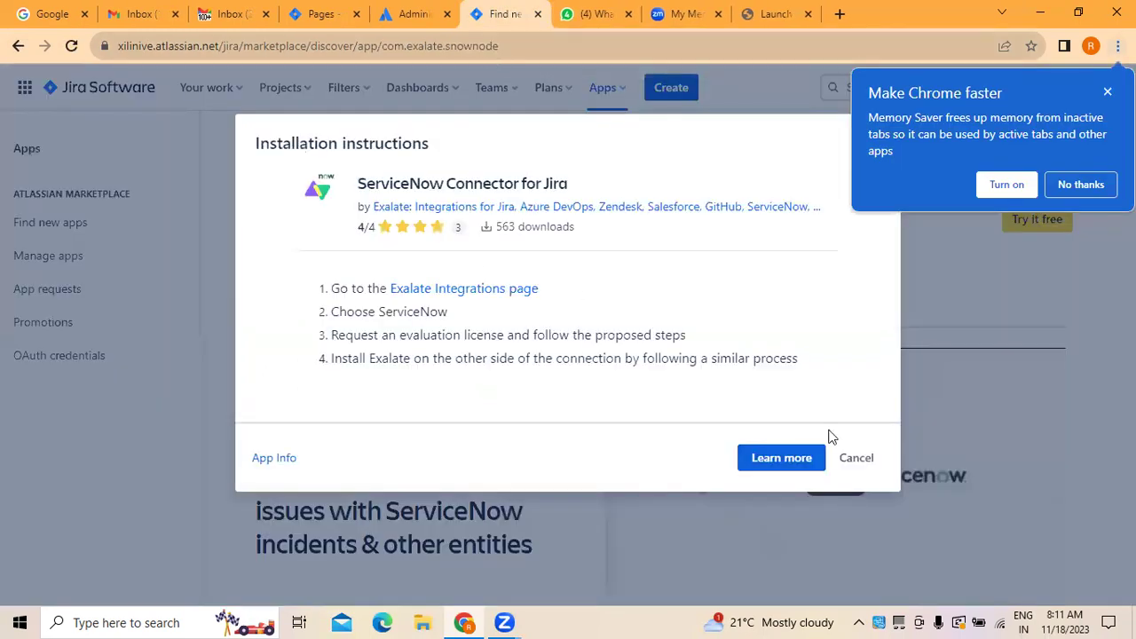
pyautogui.click(856, 456)
pyautogui.scroll(-6, 426, 347)
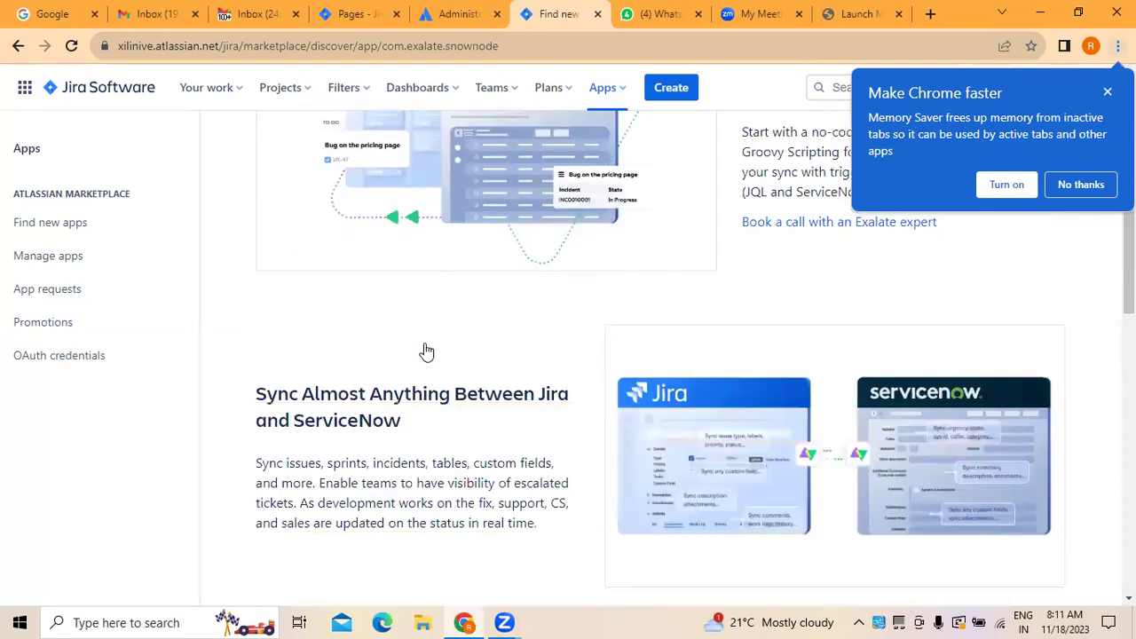
pyautogui.click(16, 46)
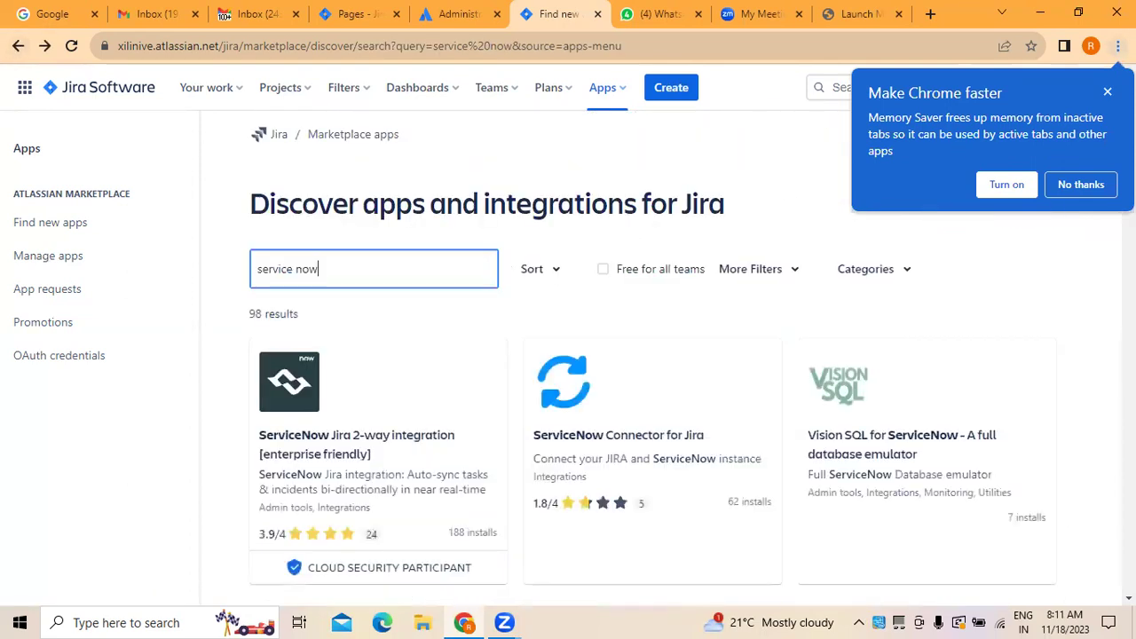
# Step: Reopen Exalate's connector page briefly, then return to the 98 service now results
pyautogui.click(1093, 187)
pyautogui.scroll(-4, 665, 353)
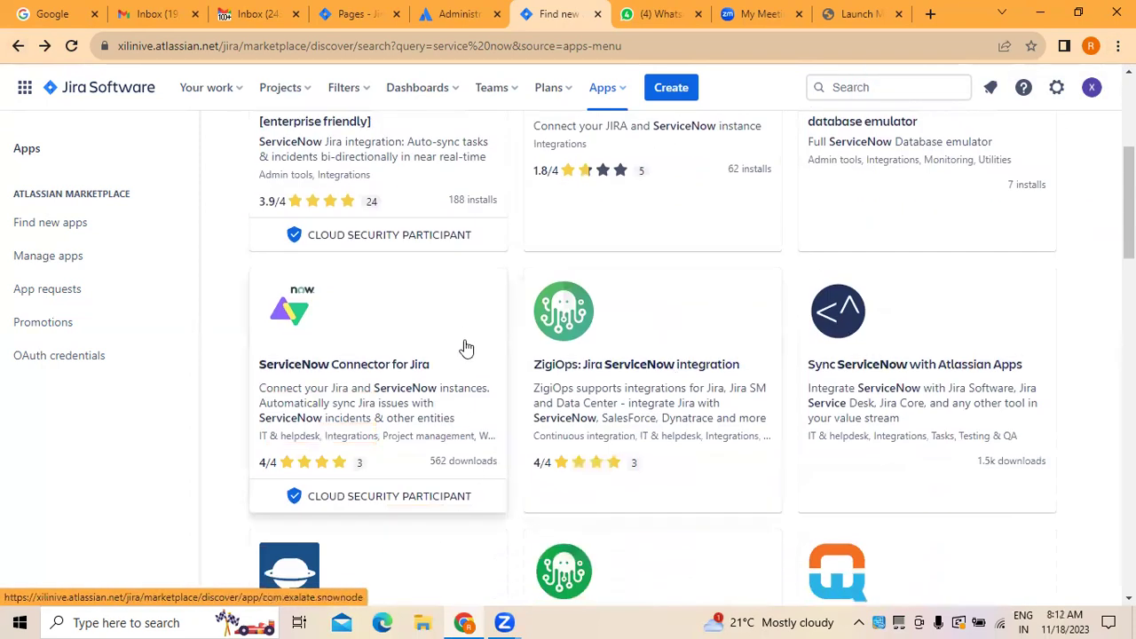
pyautogui.scroll(2, 464, 347)
pyautogui.scroll(-3, 457, 377)
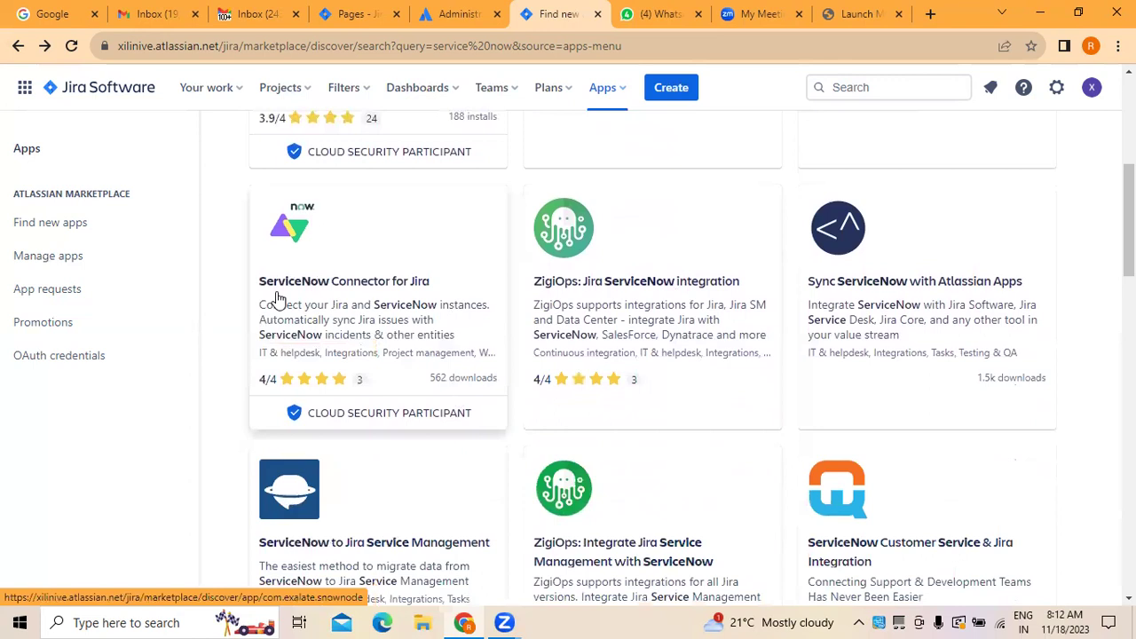
pyautogui.click(400, 346)
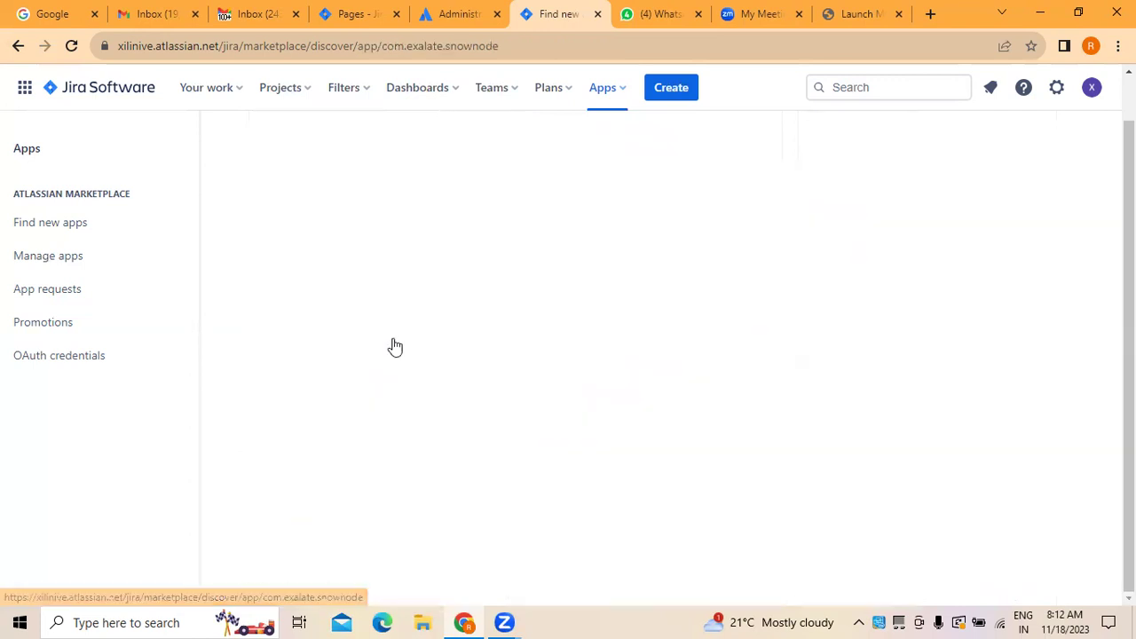
pyautogui.scroll(5, 773, 422)
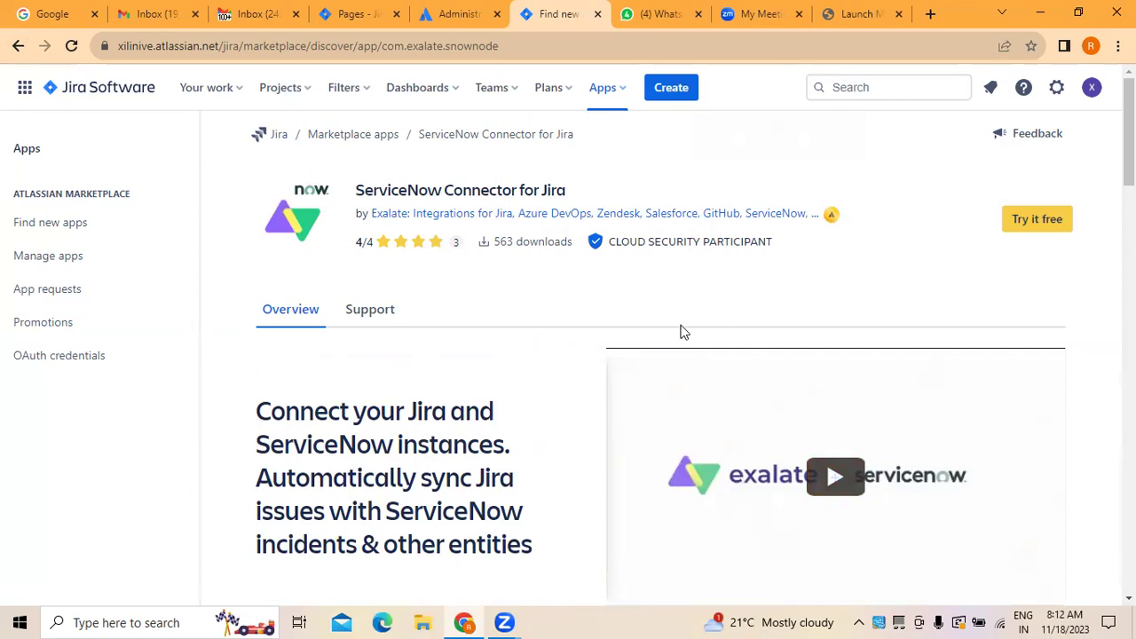
pyautogui.click(12, 45)
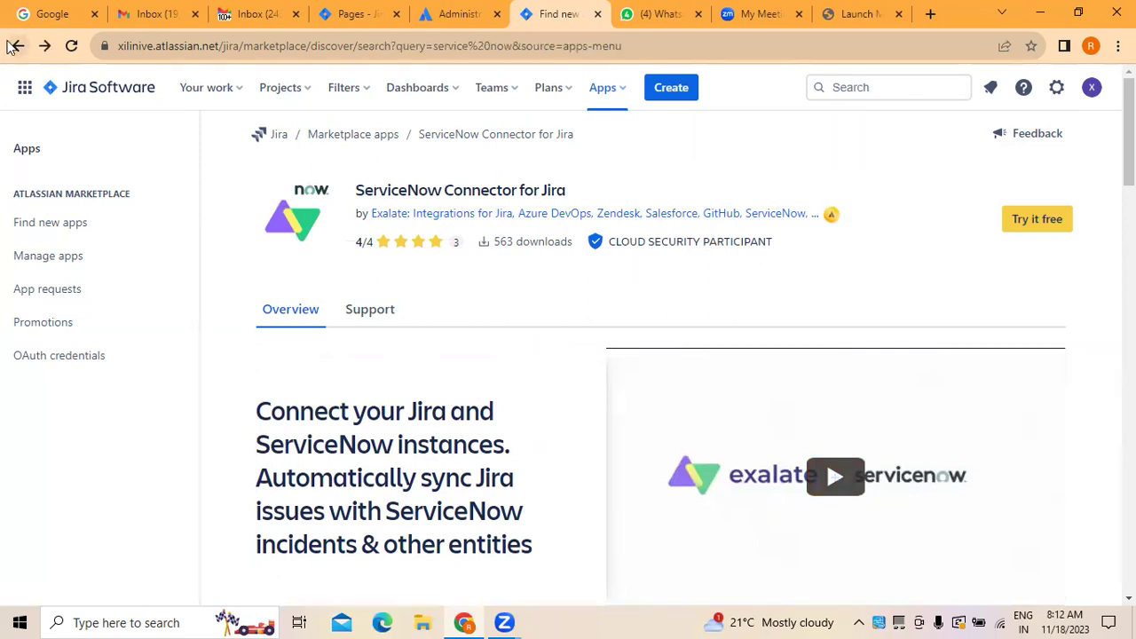
pyautogui.scroll(-2, 420, 373)
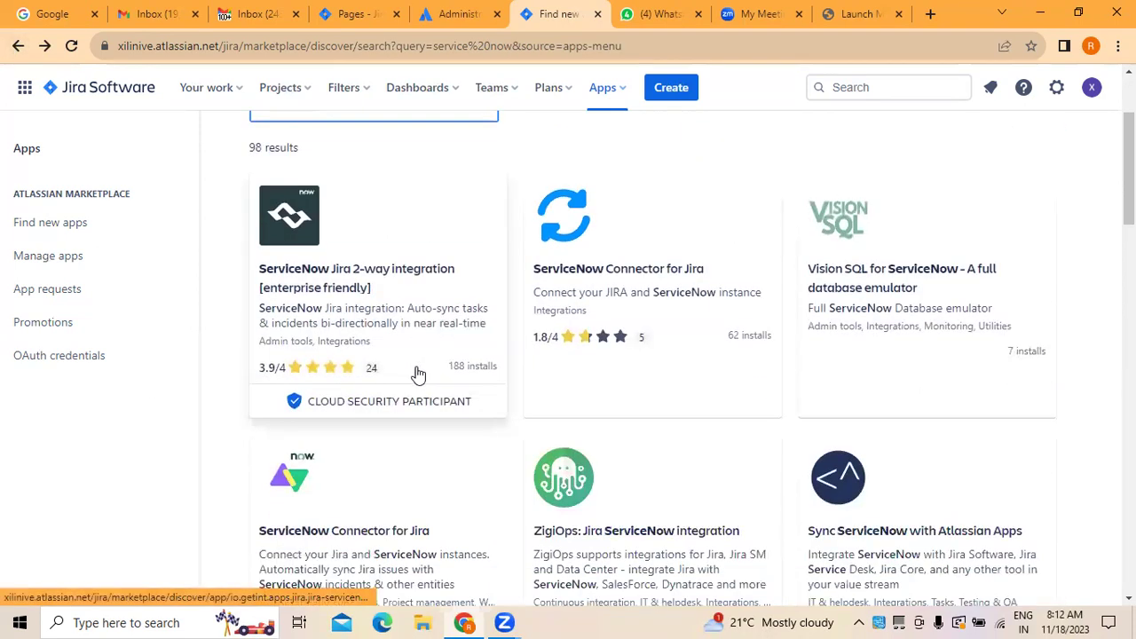
pyautogui.scroll(-3, 420, 372)
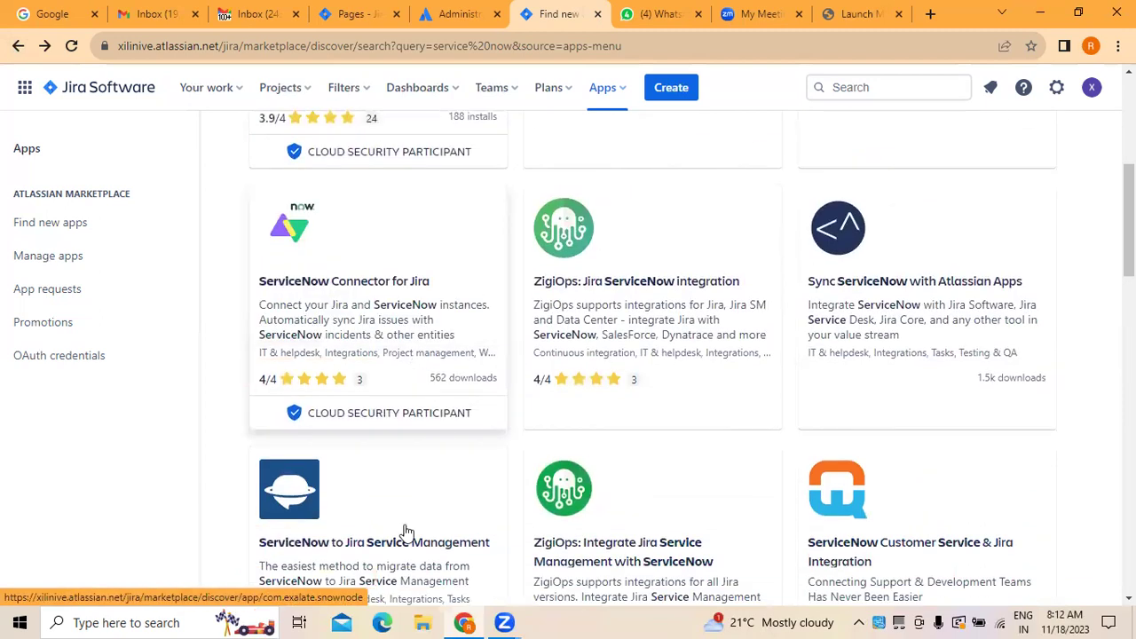
pyautogui.click(631, 296)
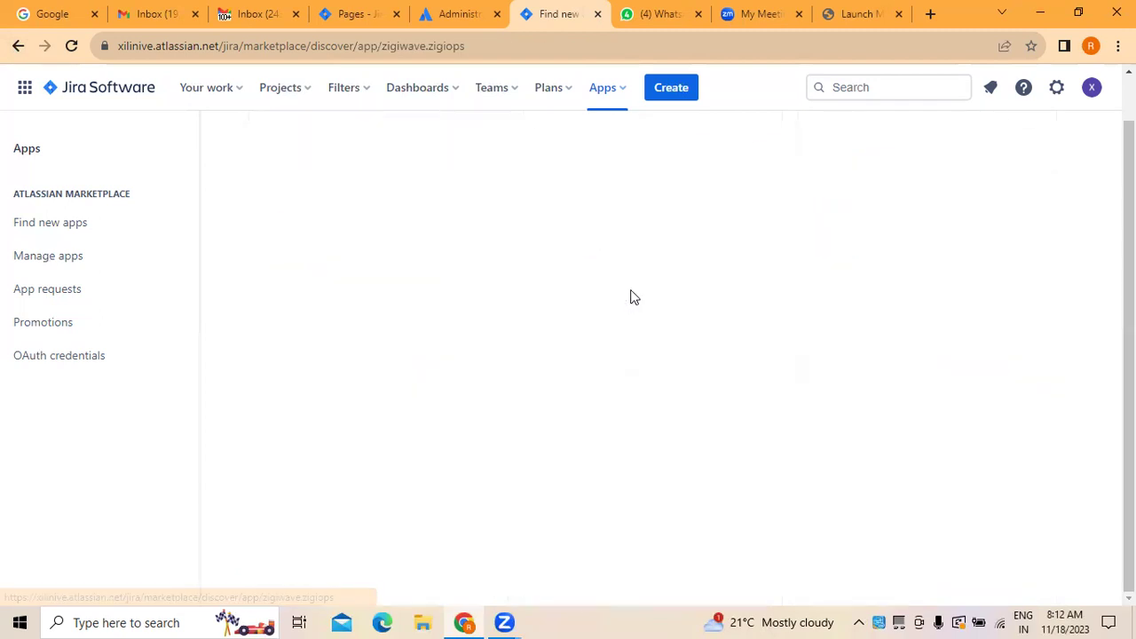
pyautogui.scroll(5, 632, 298)
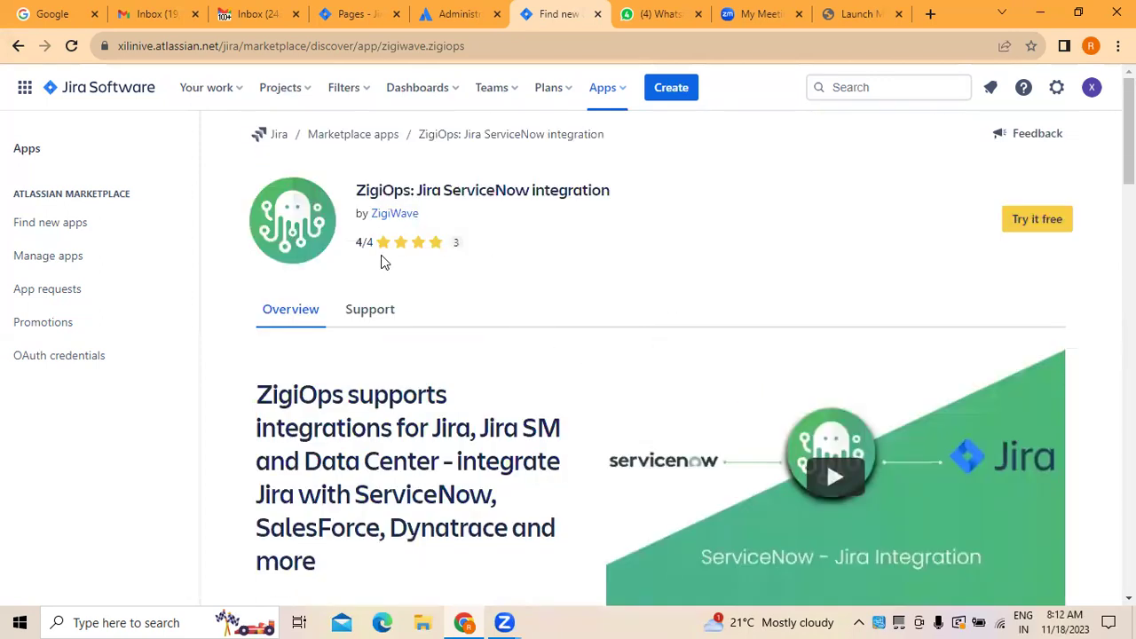
pyautogui.click(1034, 220)
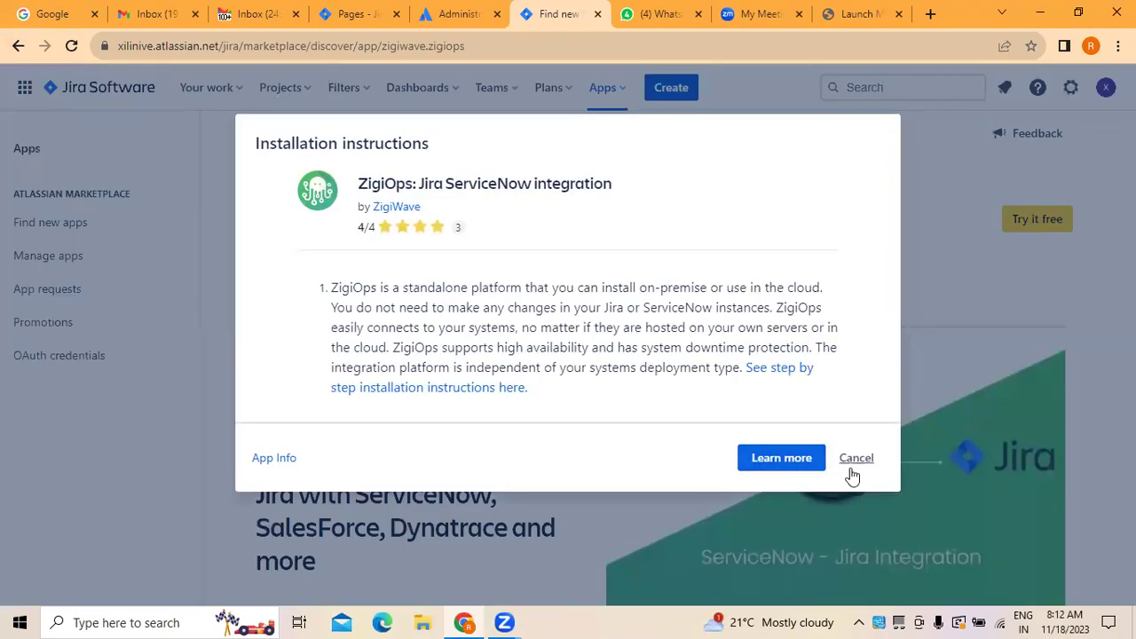
pyautogui.click(855, 462)
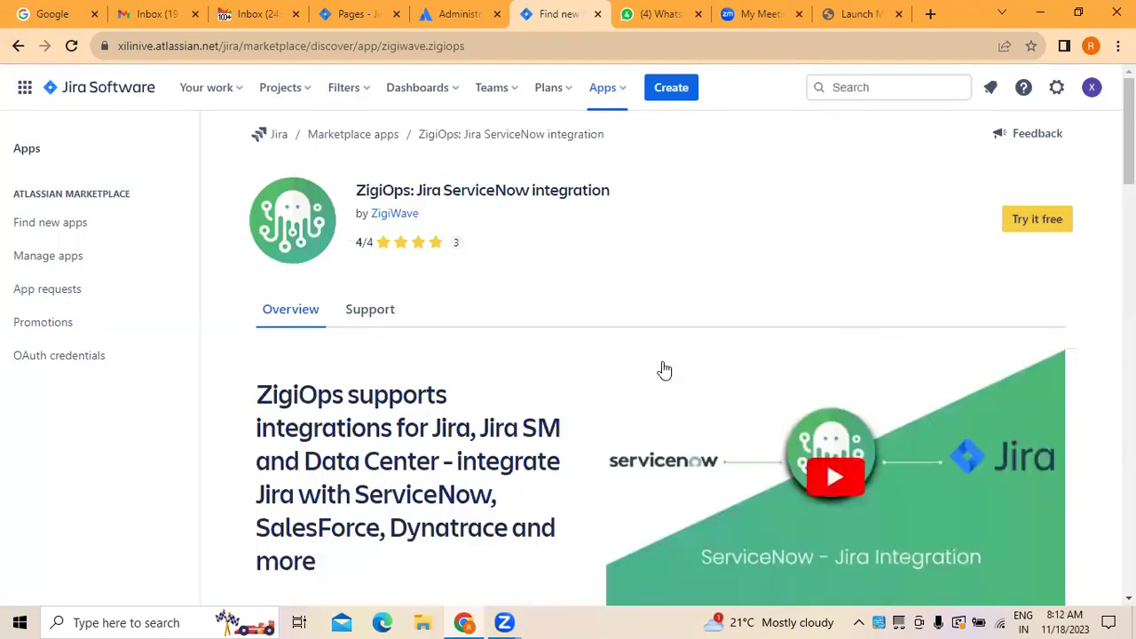
pyautogui.click(1039, 222)
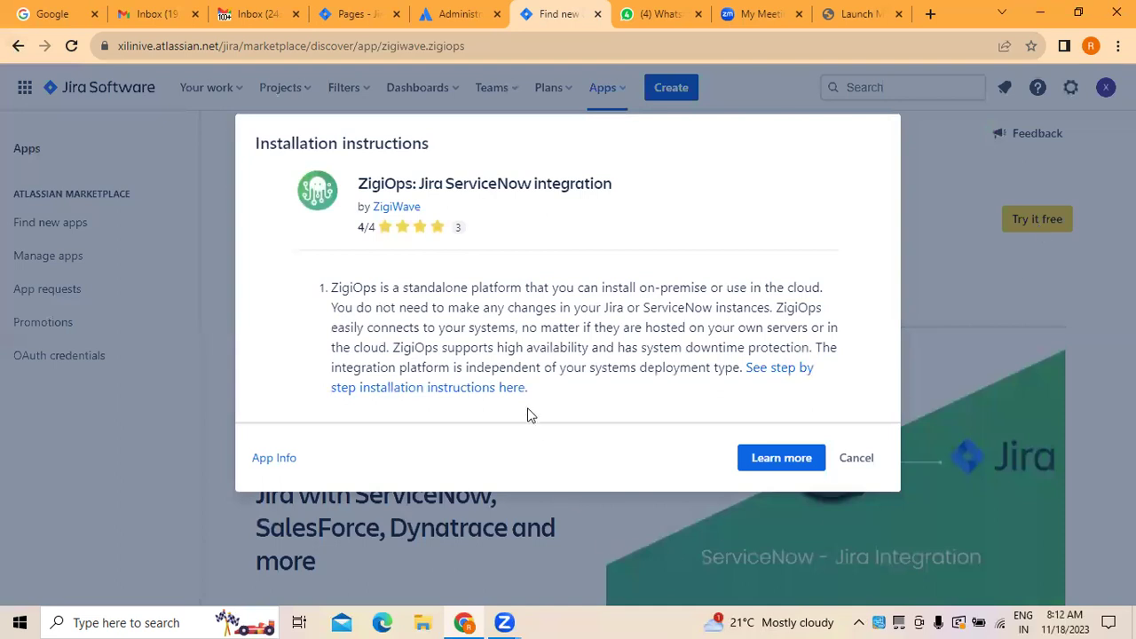
pyautogui.click(854, 461)
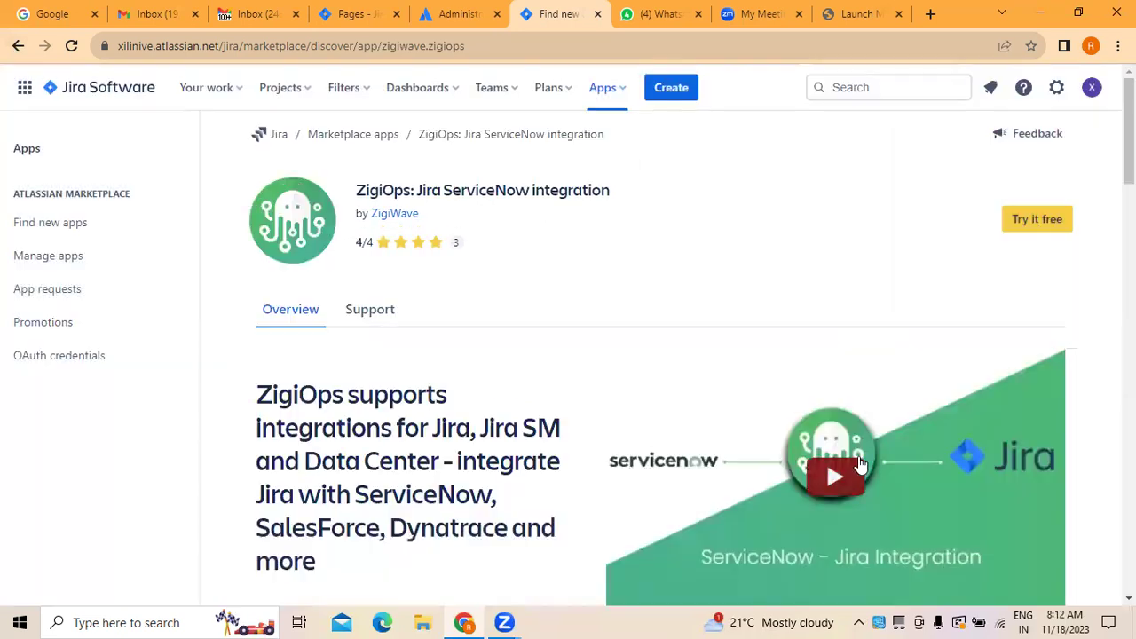
pyautogui.click(19, 48)
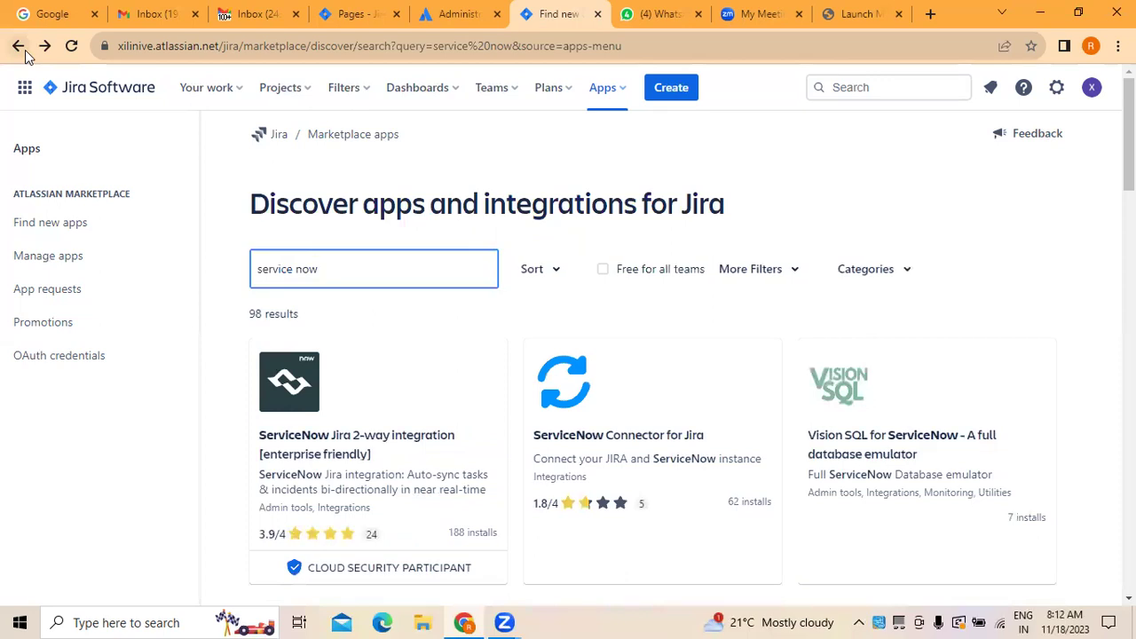
# Step: Browse the results and open Quantum Whisper's ServiceNow Customer Service & Jira Integration page
pyautogui.scroll(-2, 358, 344)
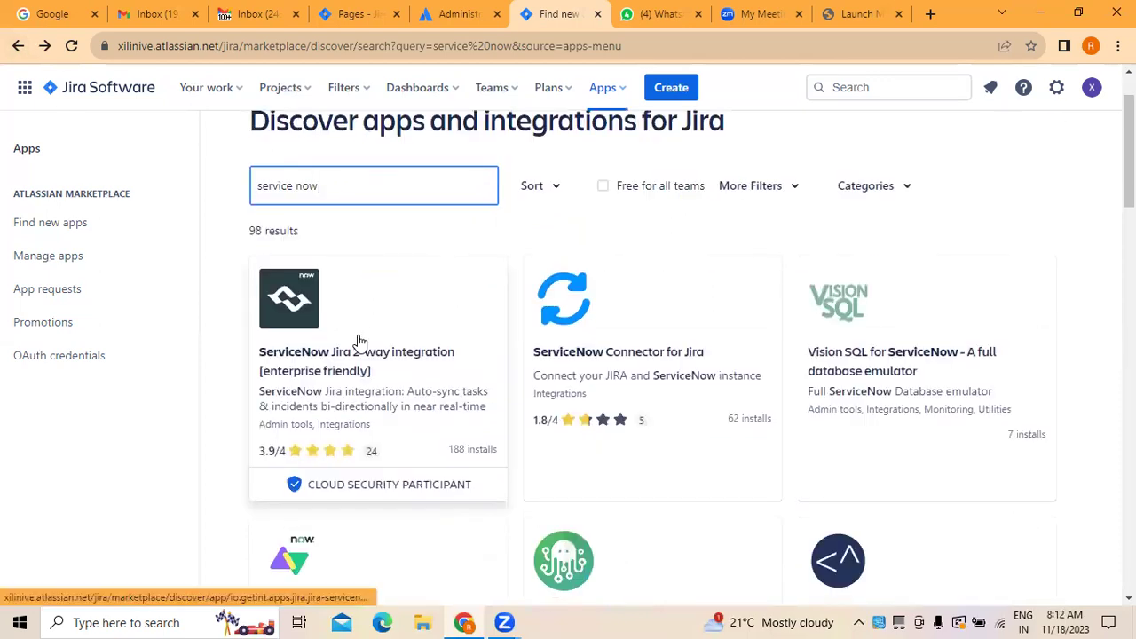
pyautogui.scroll(-2, 358, 346)
pyautogui.scroll(-4, 357, 348)
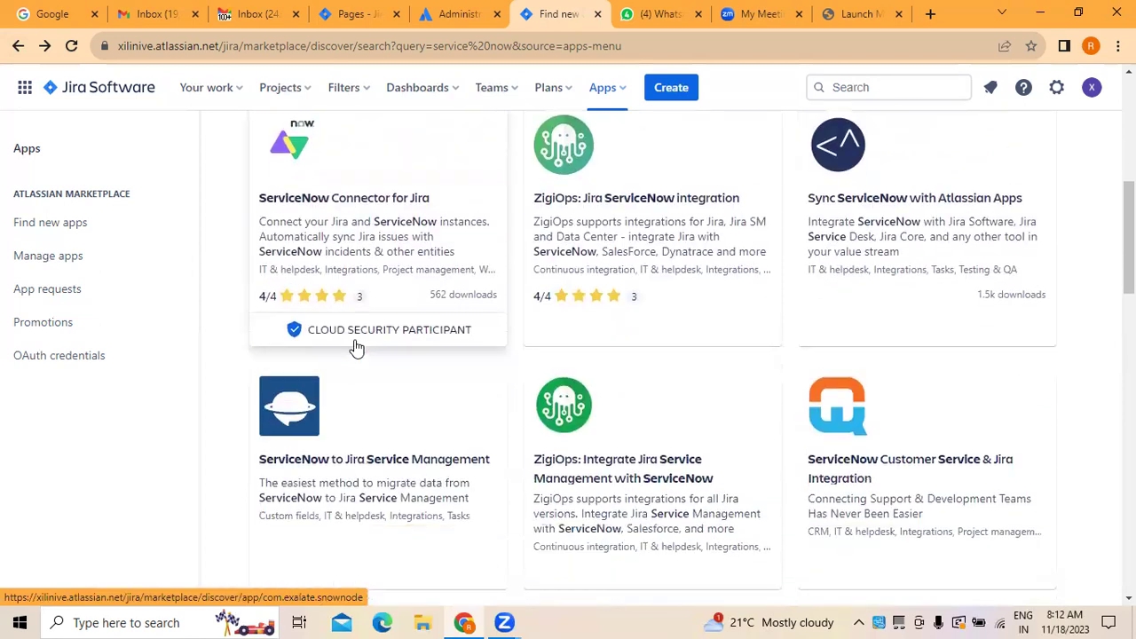
pyautogui.scroll(-1, 357, 348)
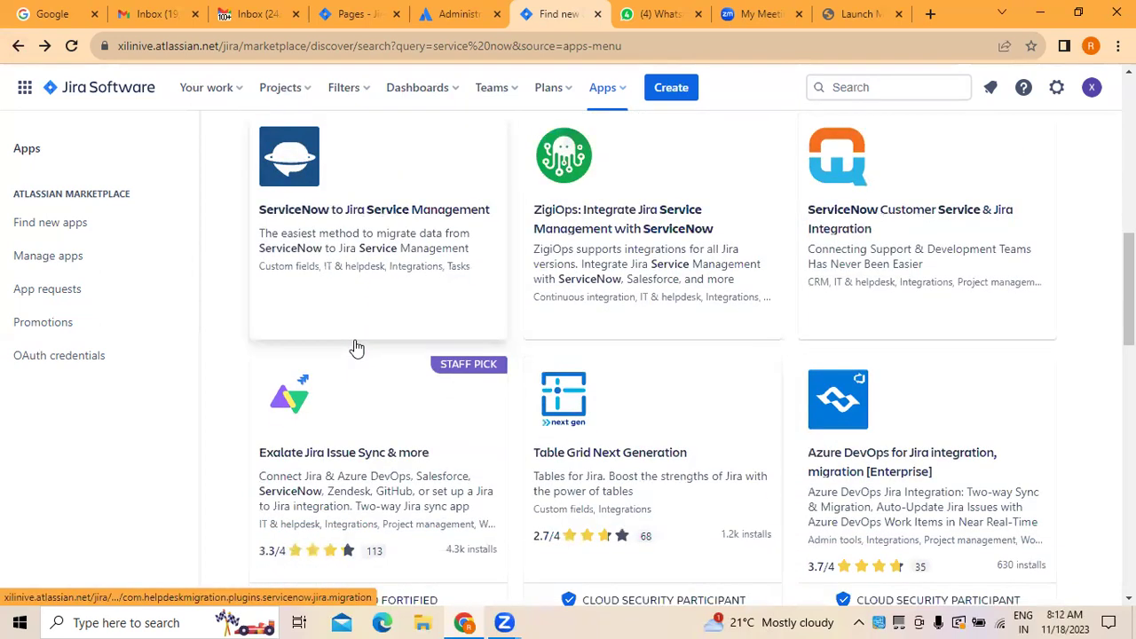
pyautogui.scroll(-3, 357, 348)
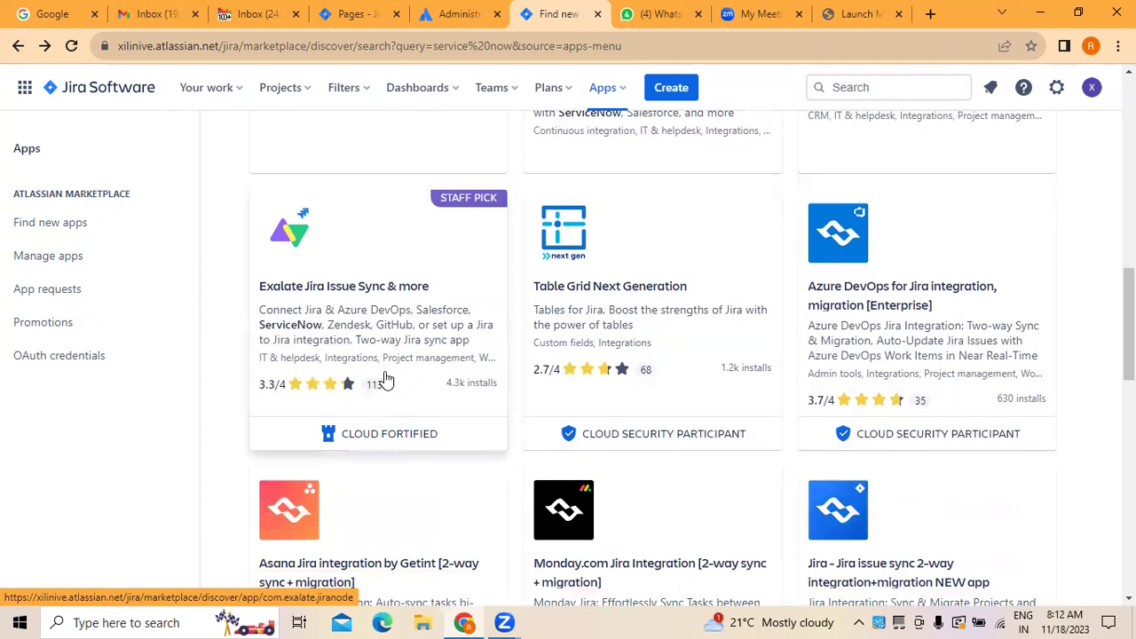
pyautogui.scroll(-3, 382, 378)
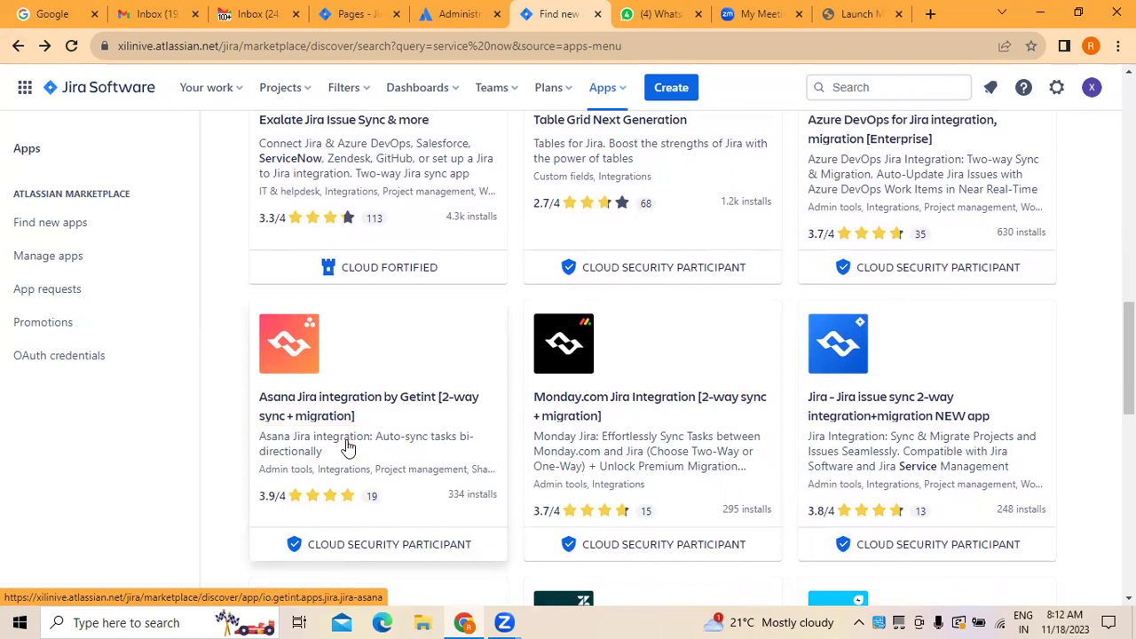
pyautogui.scroll(-4, 367, 449)
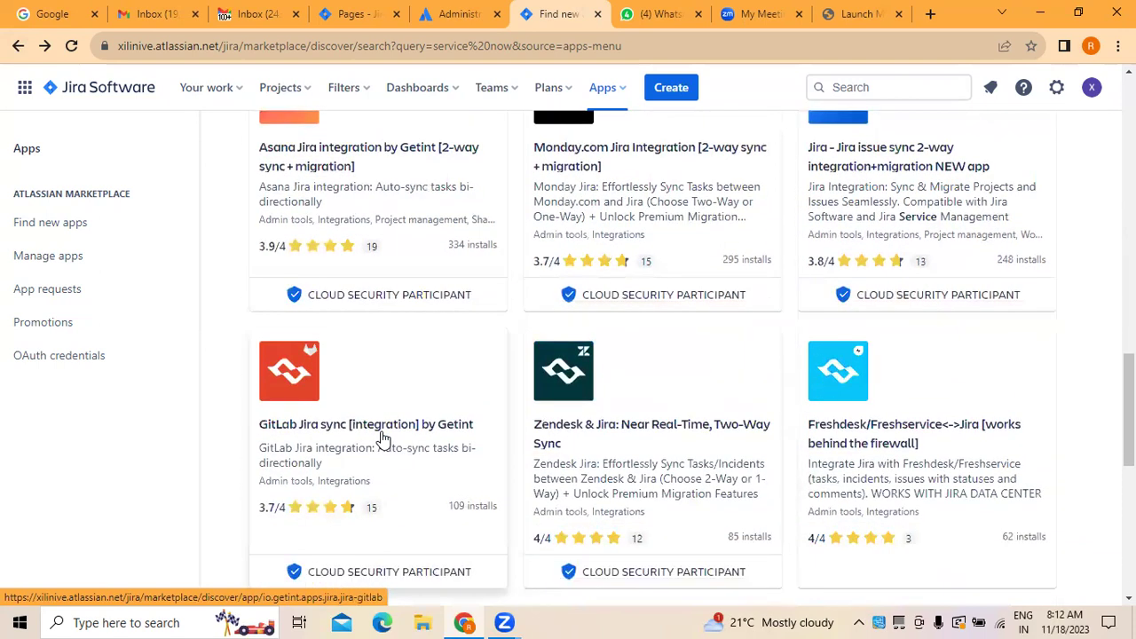
pyautogui.scroll(12, 382, 438)
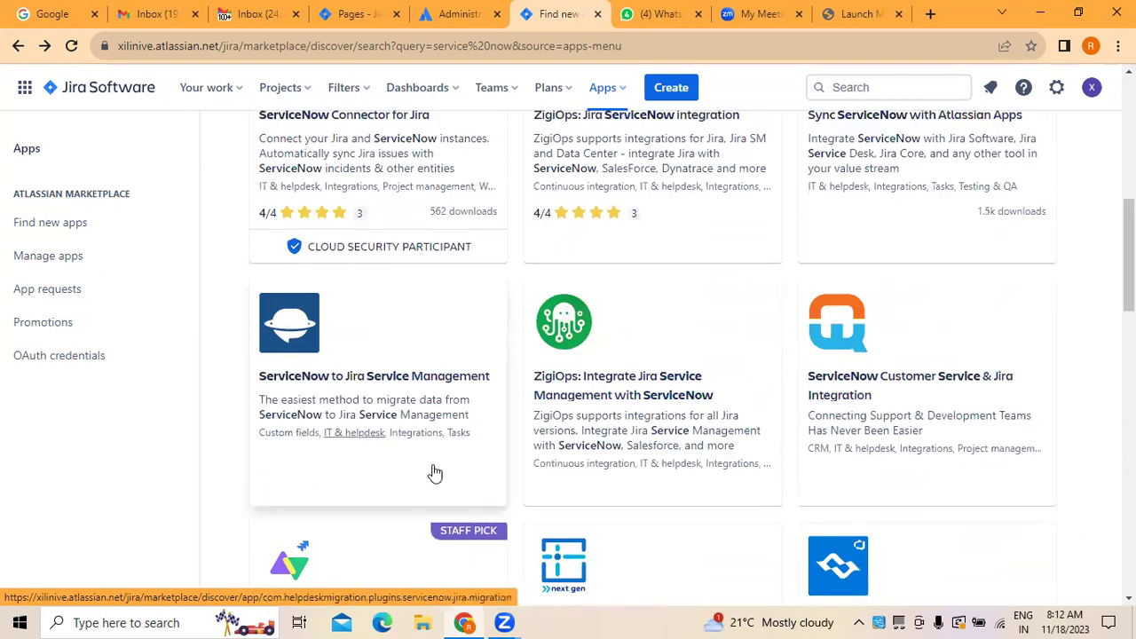
pyautogui.click(901, 400)
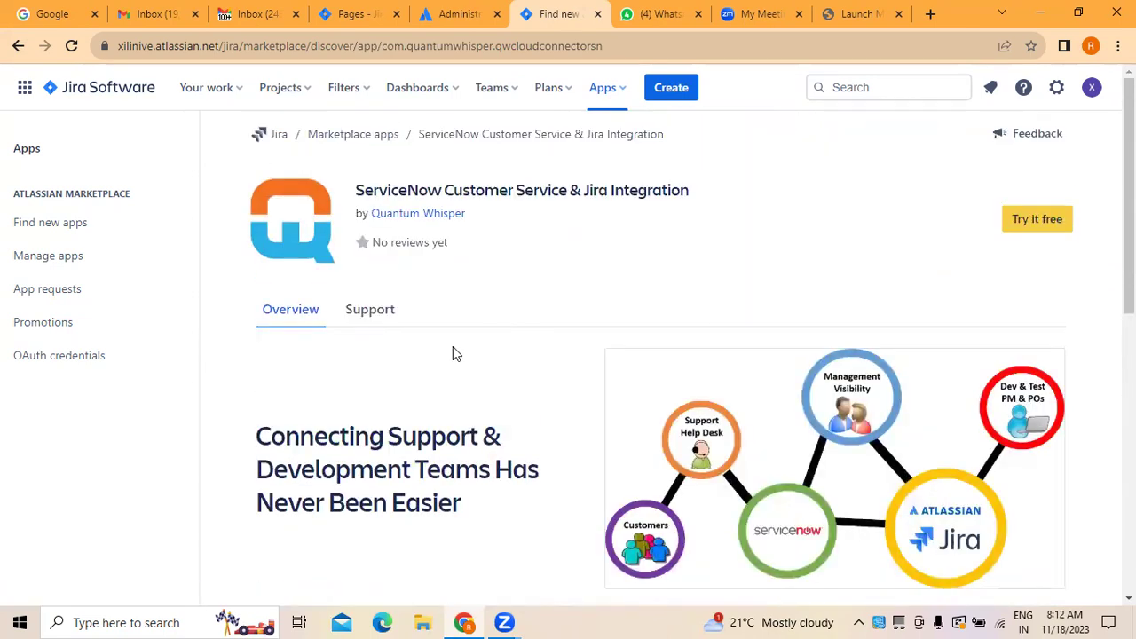
pyautogui.click(1048, 223)
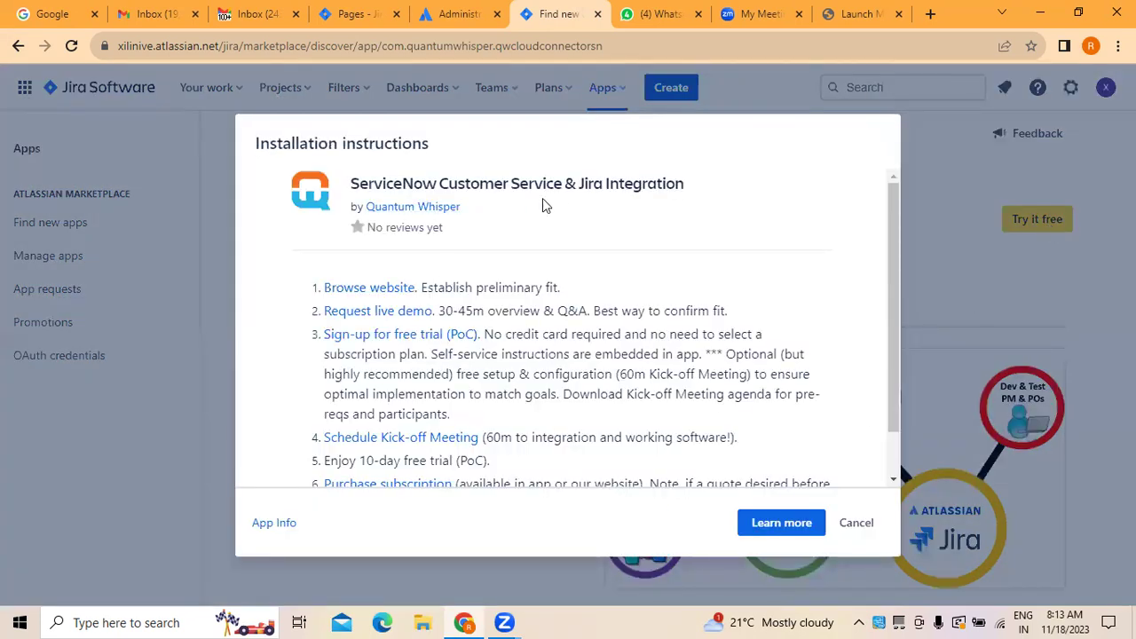
pyautogui.scroll(-1, 554, 352)
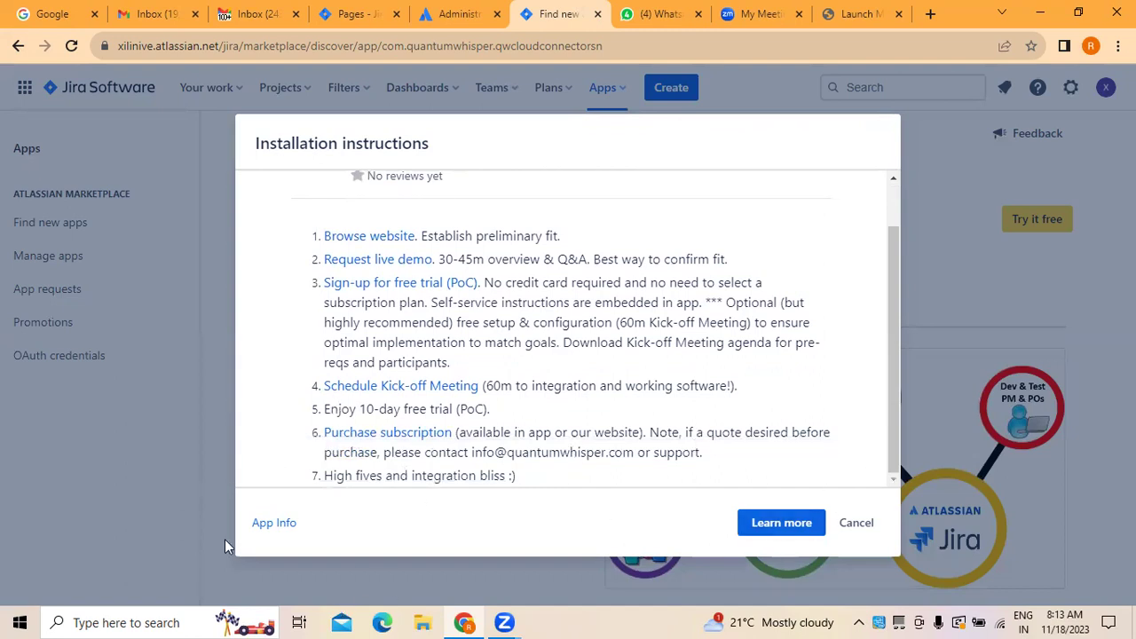
pyautogui.click(259, 527)
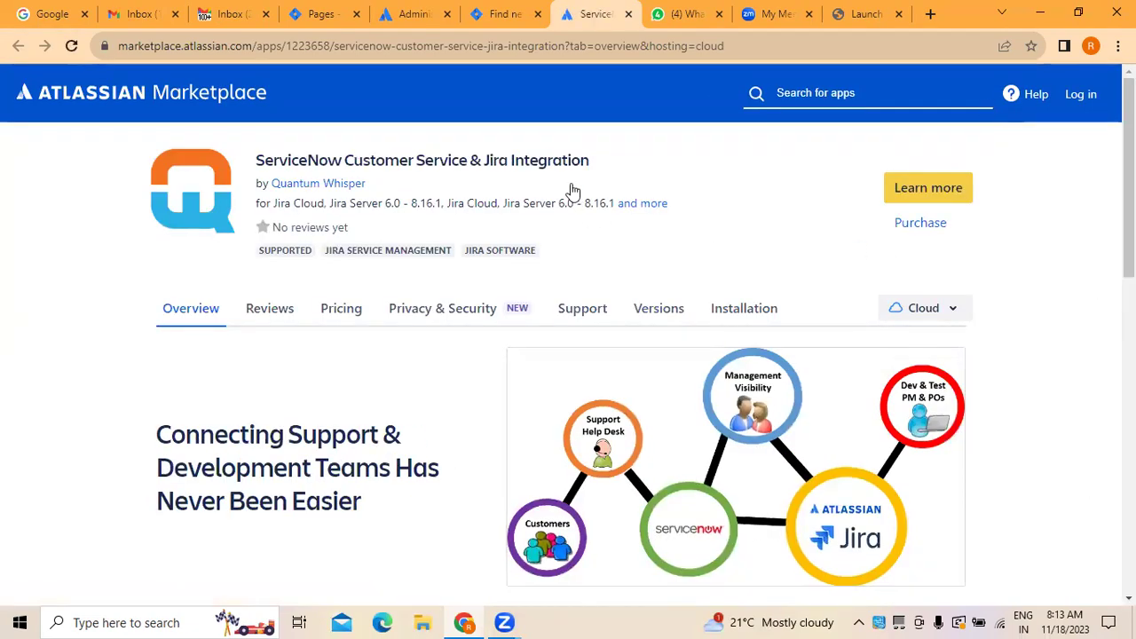
pyautogui.click(627, 14)
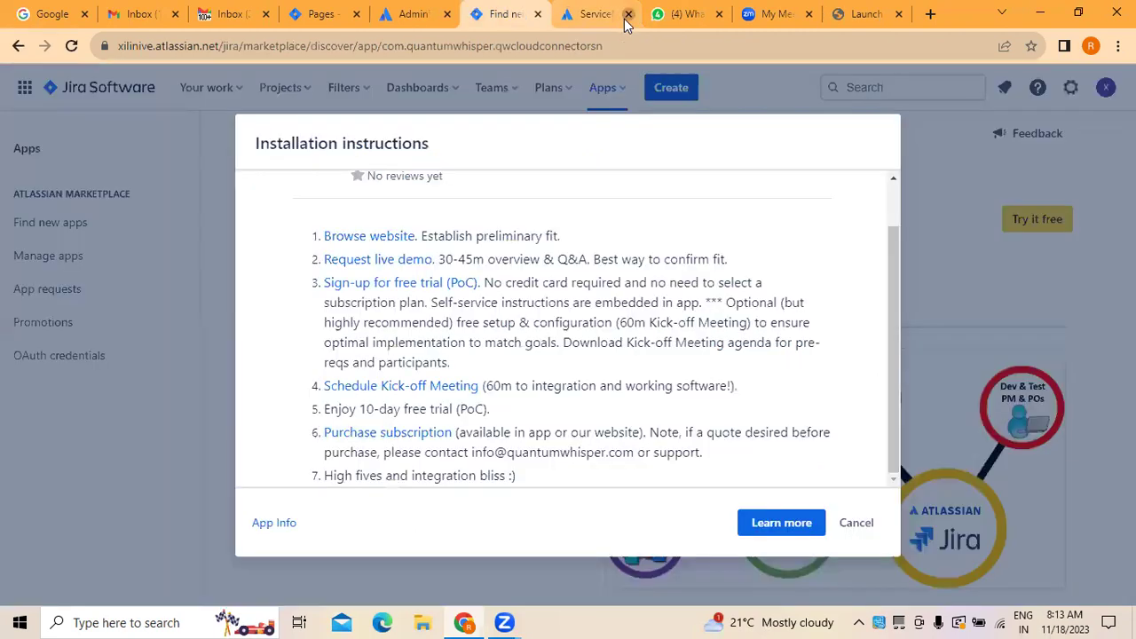
pyautogui.click(855, 523)
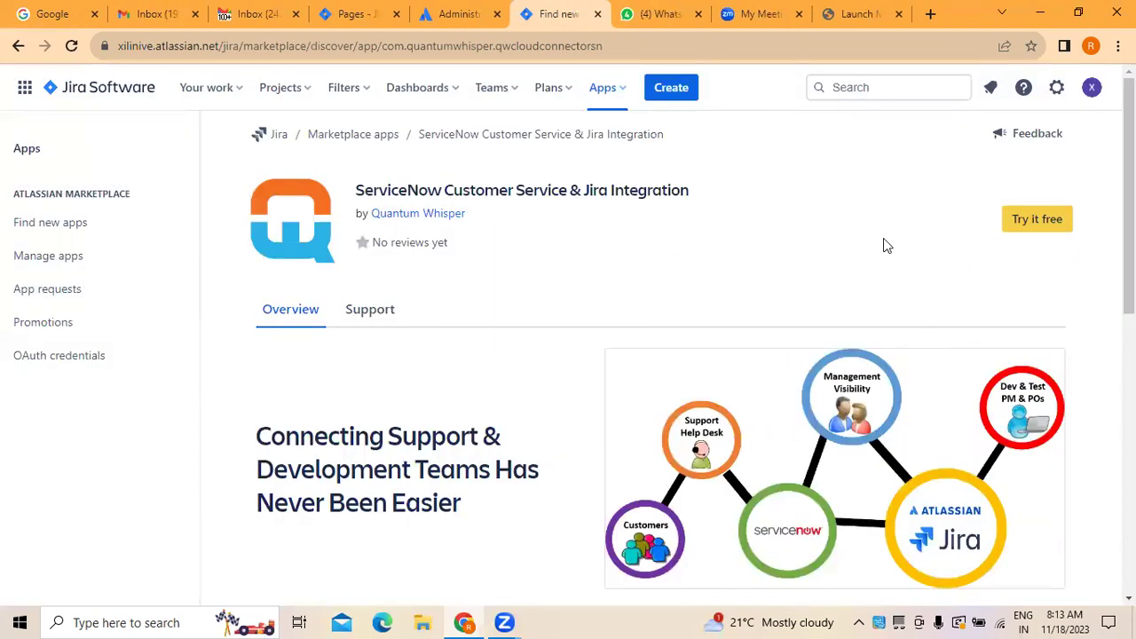
# Step: Return to the service now results and scroll down to More results and back up
pyautogui.click(19, 45)
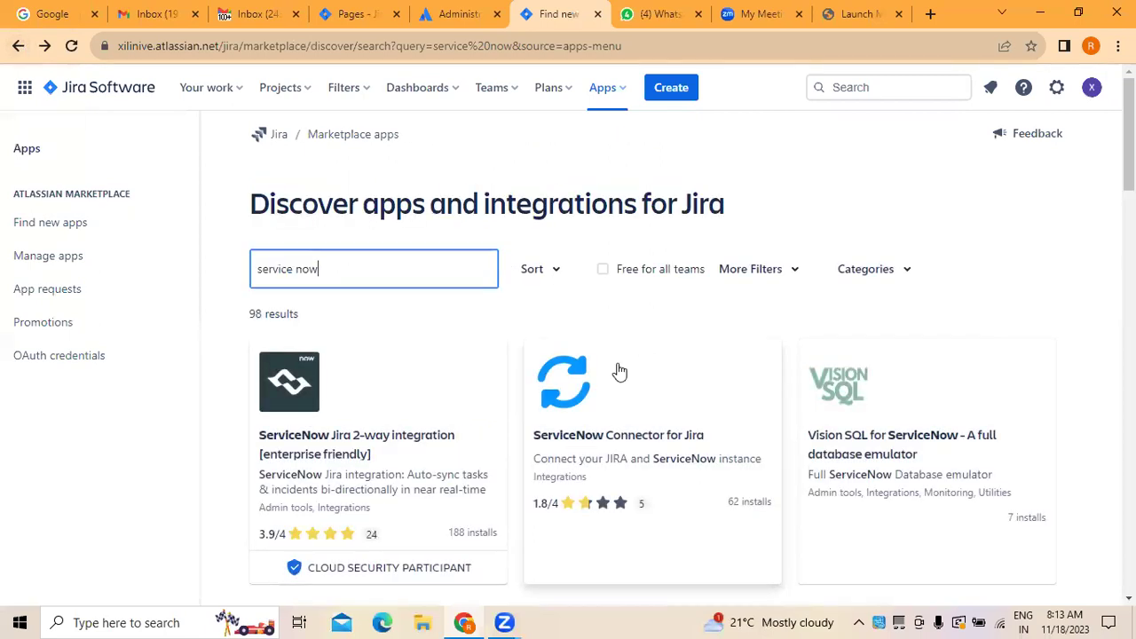
pyautogui.scroll(-2, 1044, 251)
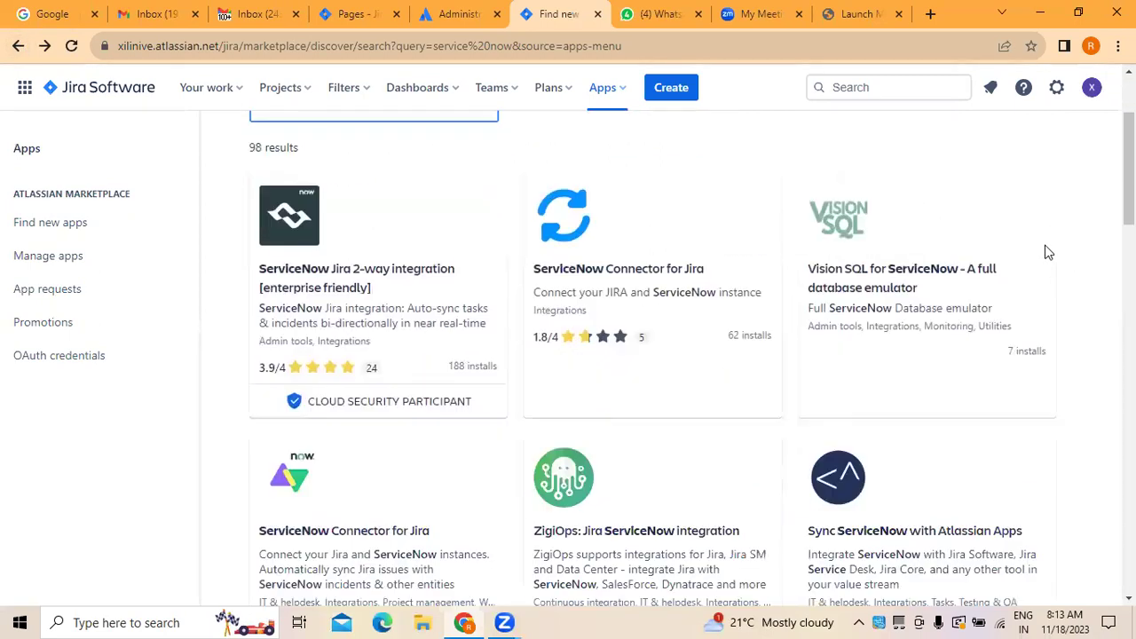
pyautogui.scroll(-2, 1044, 254)
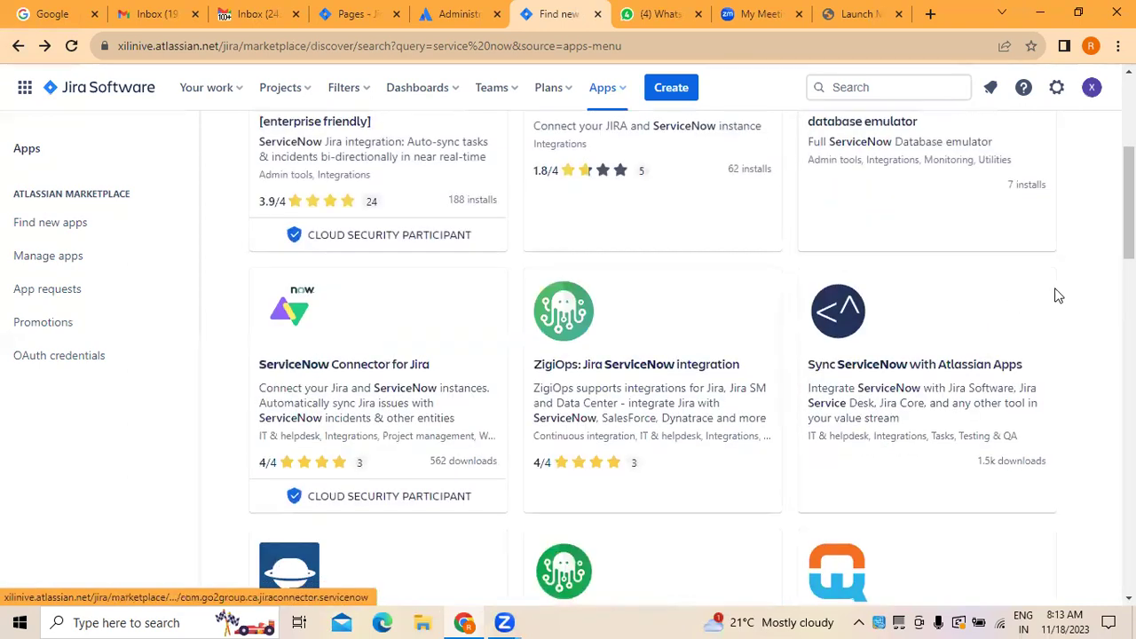
pyautogui.scroll(-3, 395, 461)
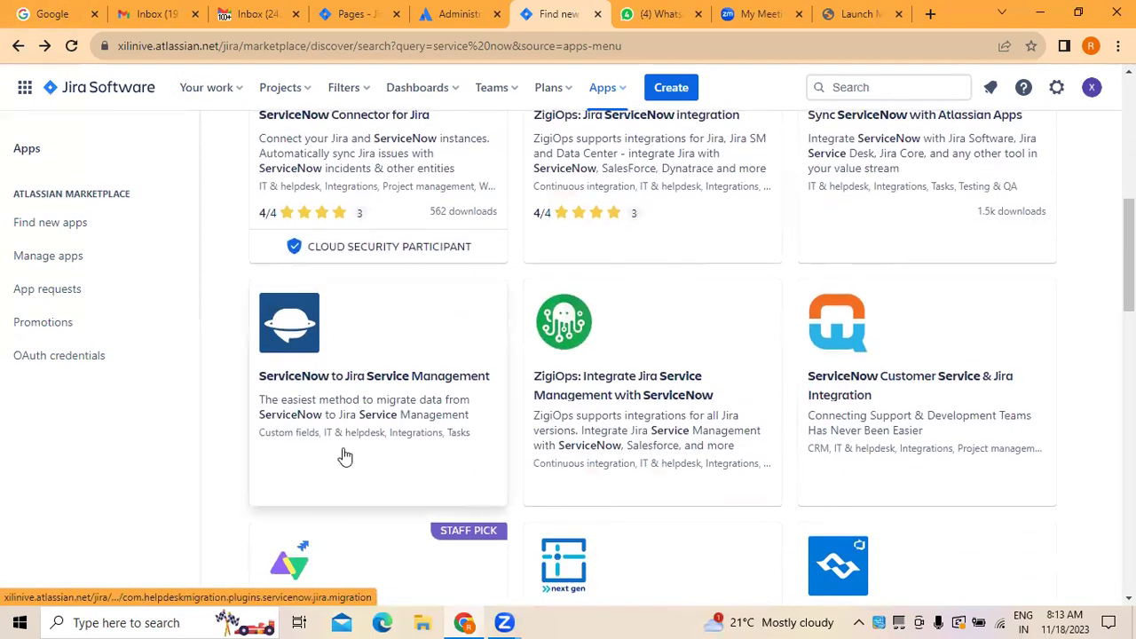
pyautogui.scroll(-4, 346, 455)
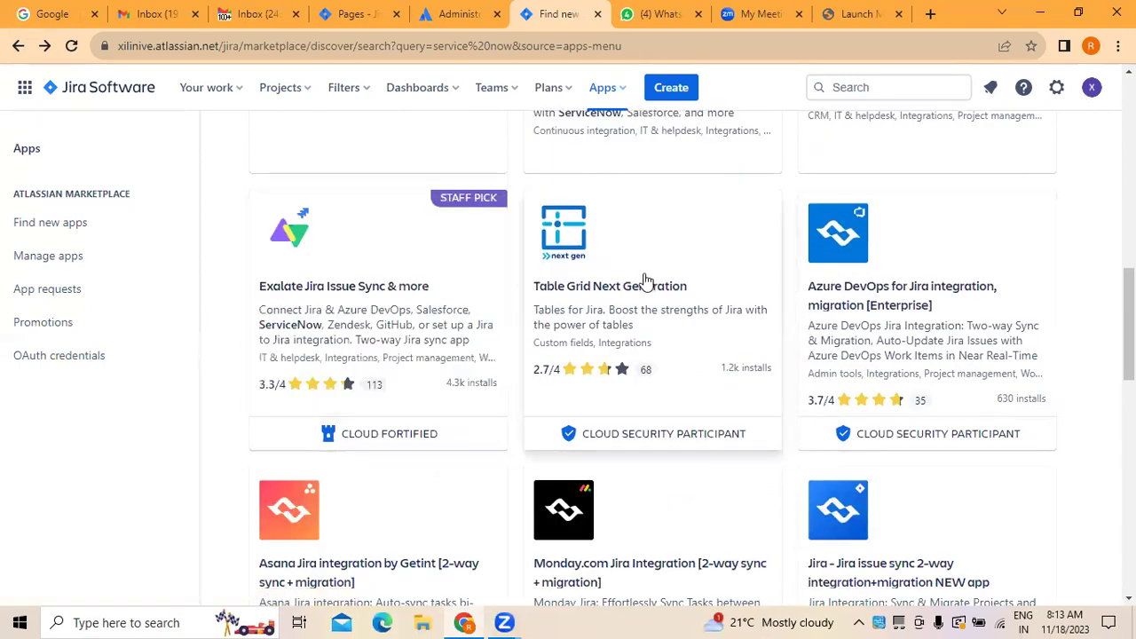
pyautogui.scroll(-1, 408, 357)
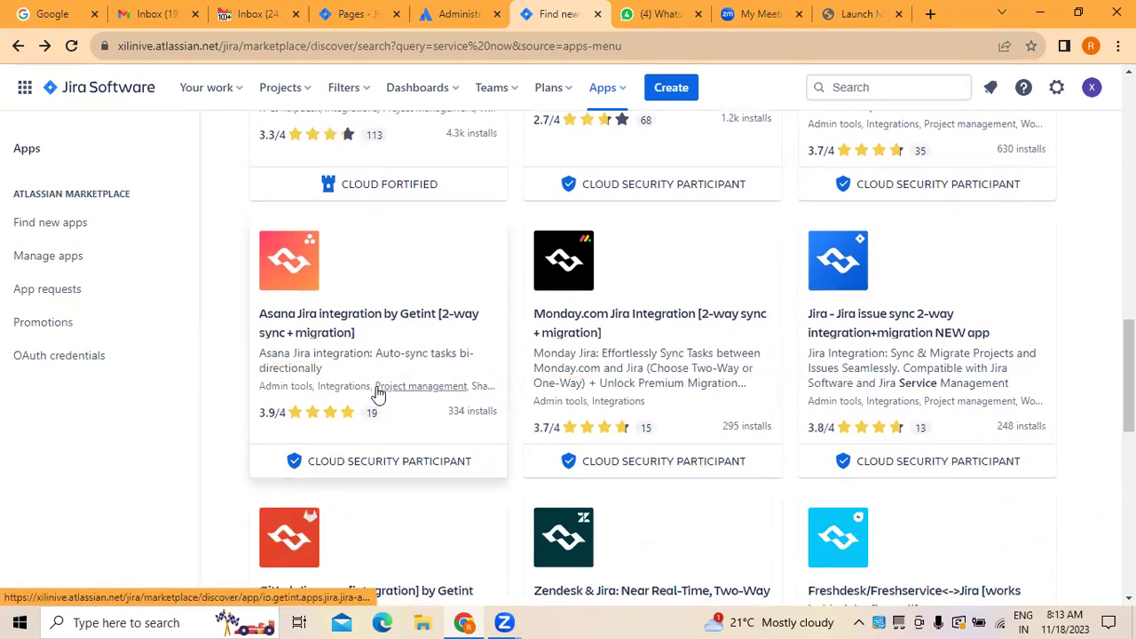
pyautogui.scroll(-2, 375, 393)
pyautogui.scroll(-3, 378, 394)
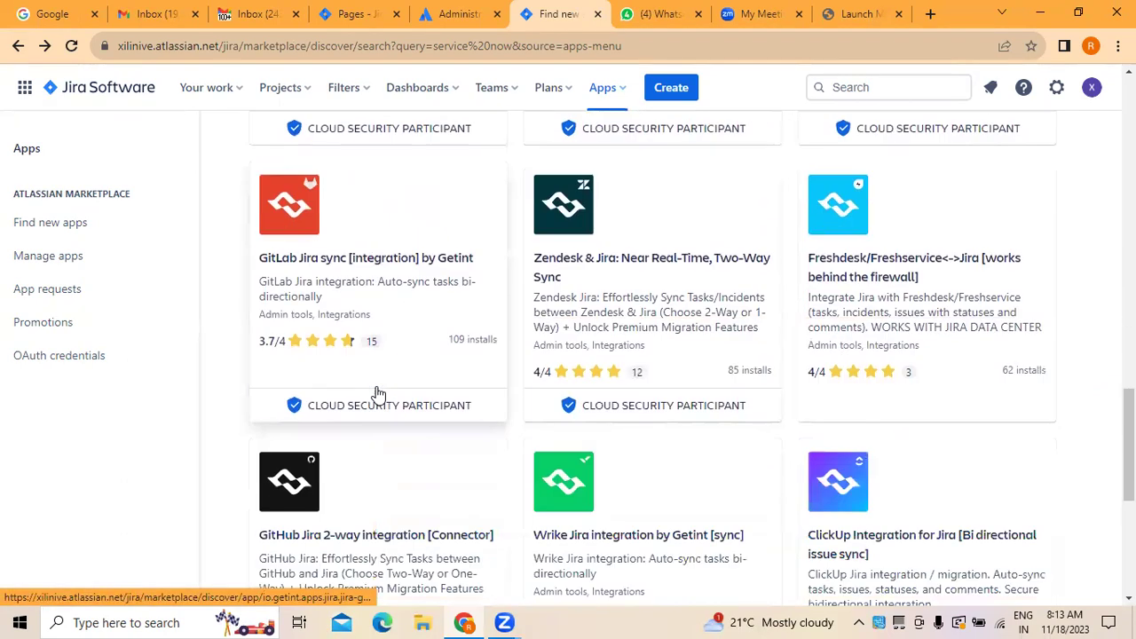
pyautogui.scroll(-4, 378, 394)
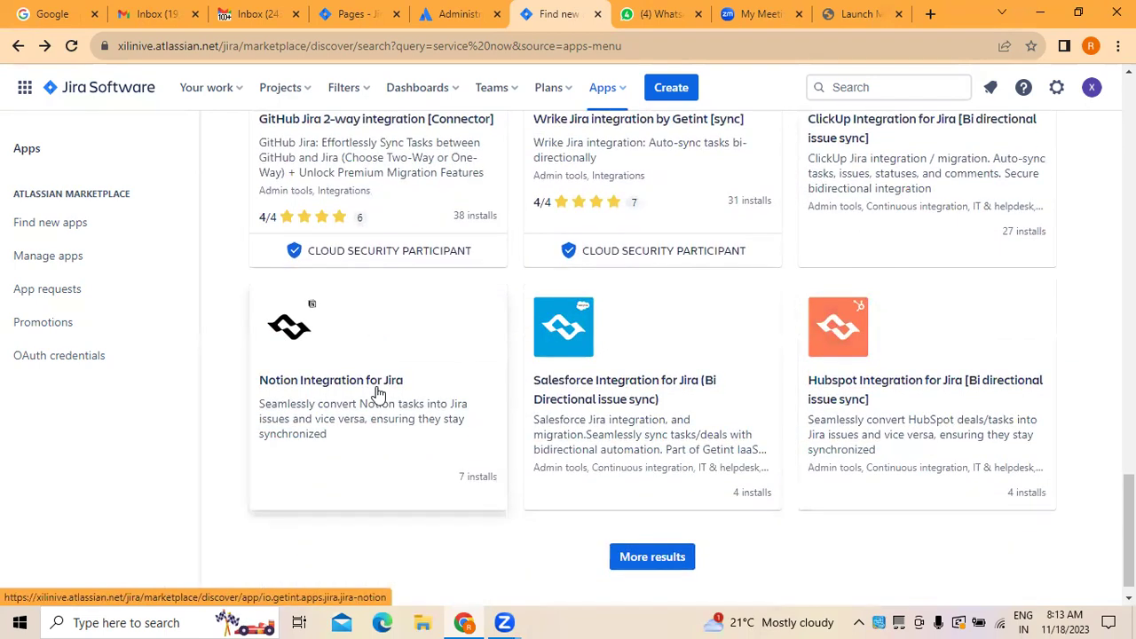
pyautogui.scroll(-1, 378, 393)
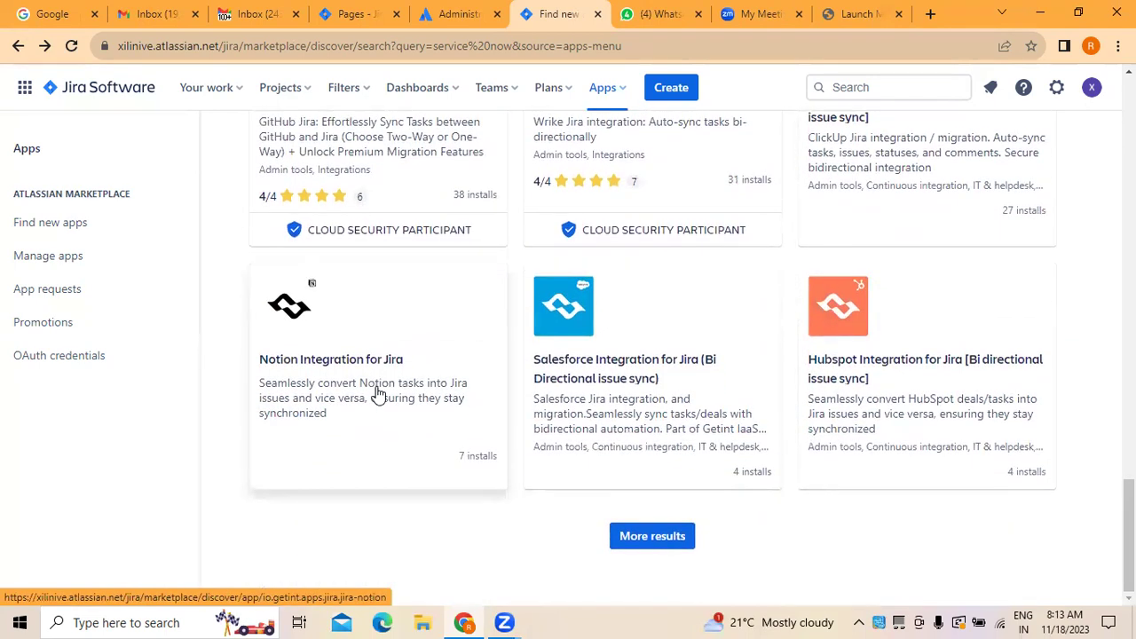
pyautogui.scroll(20, 378, 394)
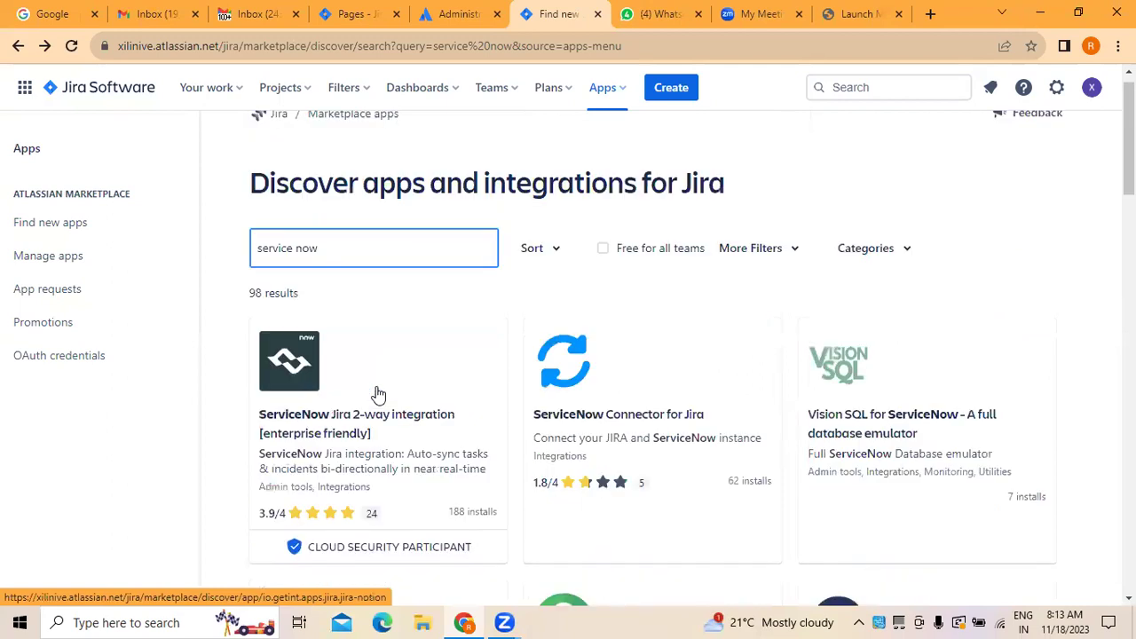
# Step: Open the ServiceNow Jira 2-way integration app and start its free trial install
pyautogui.click(380, 456)
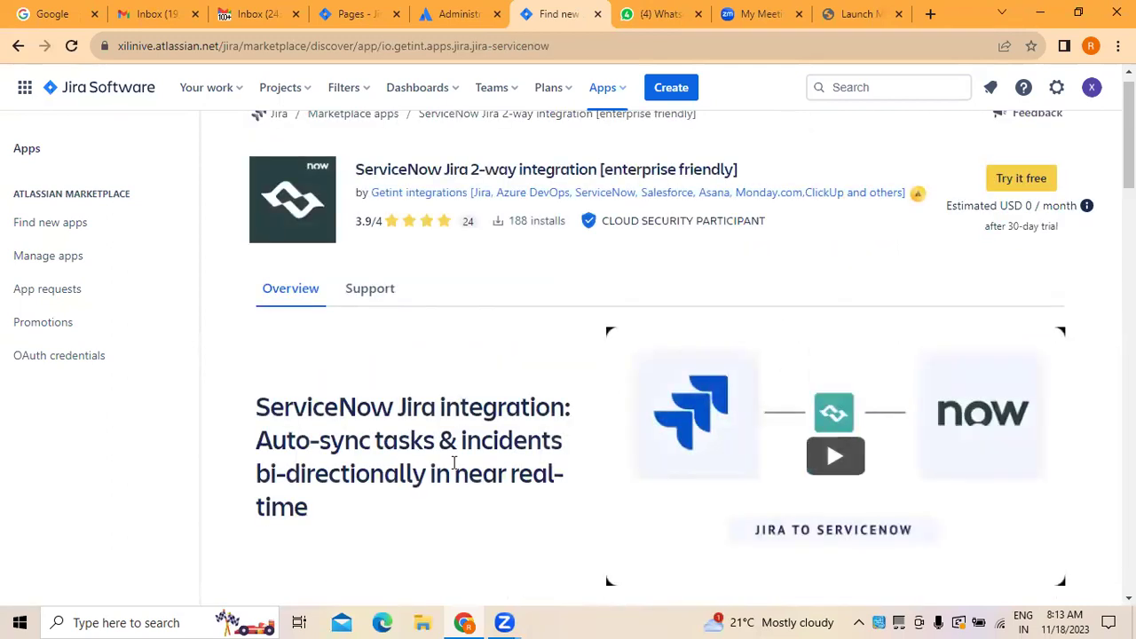
pyautogui.scroll(1, 464, 288)
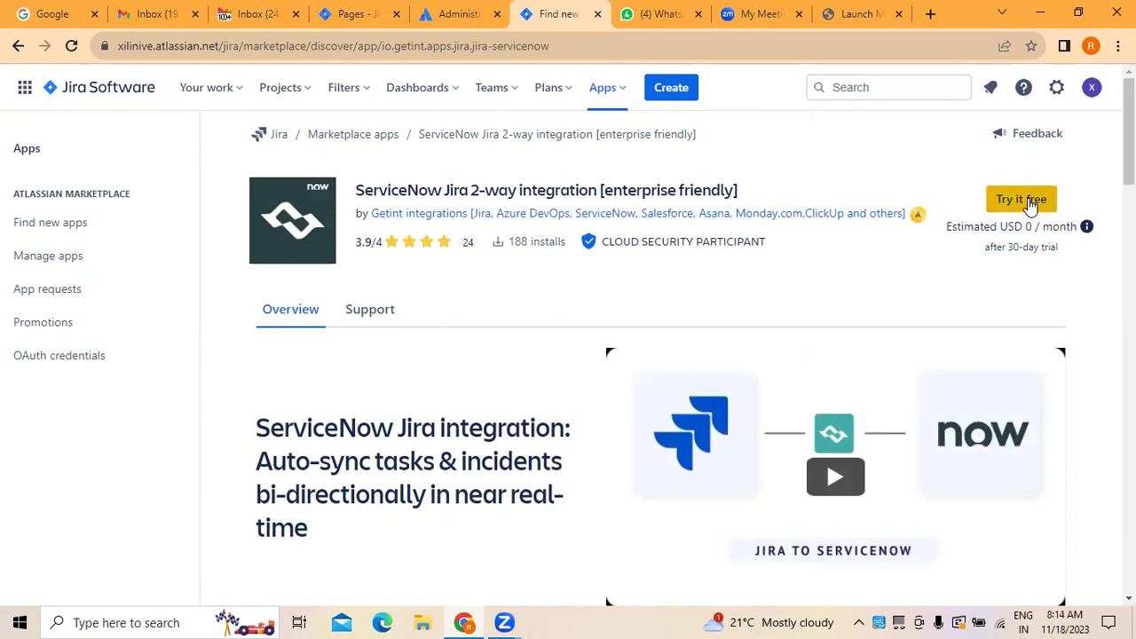
pyautogui.click(1025, 200)
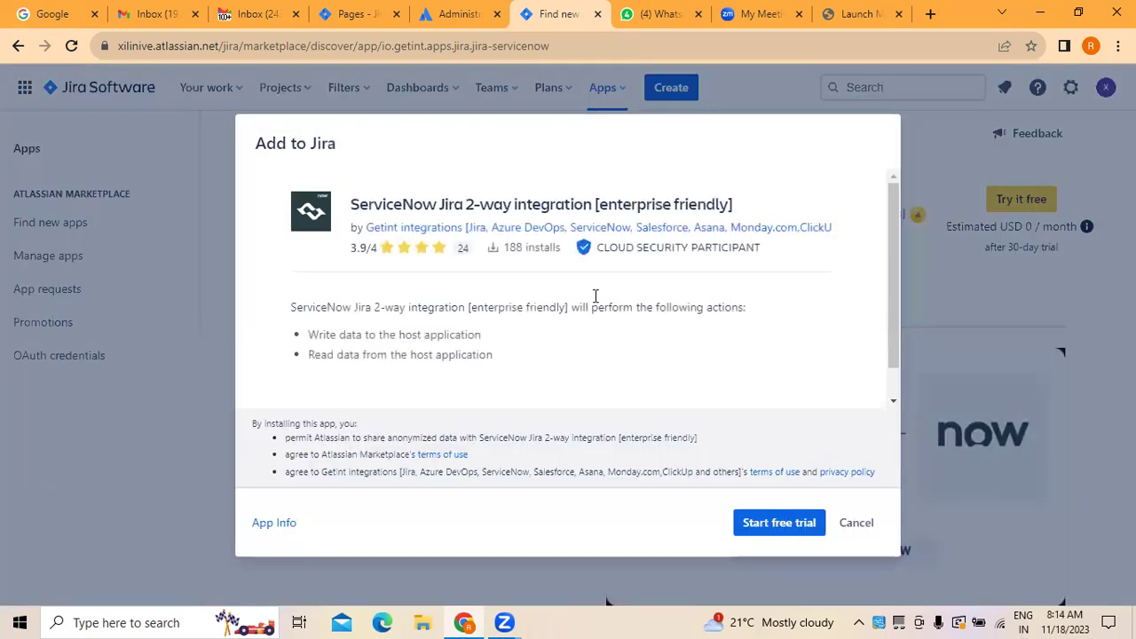
pyautogui.scroll(-2, 892, 340)
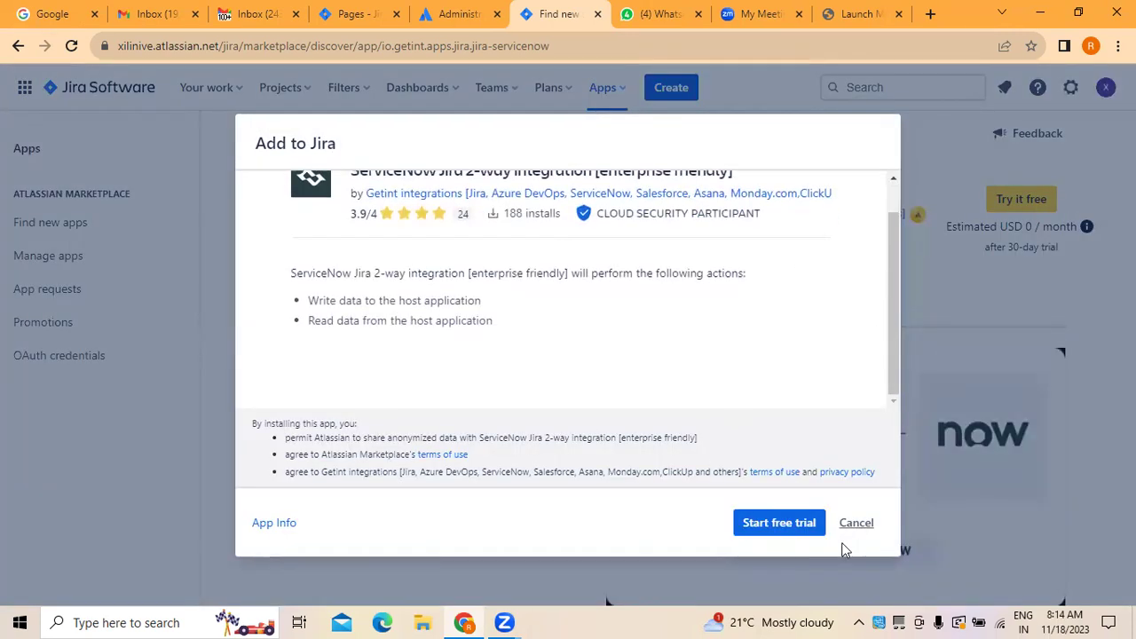
pyautogui.click(771, 526)
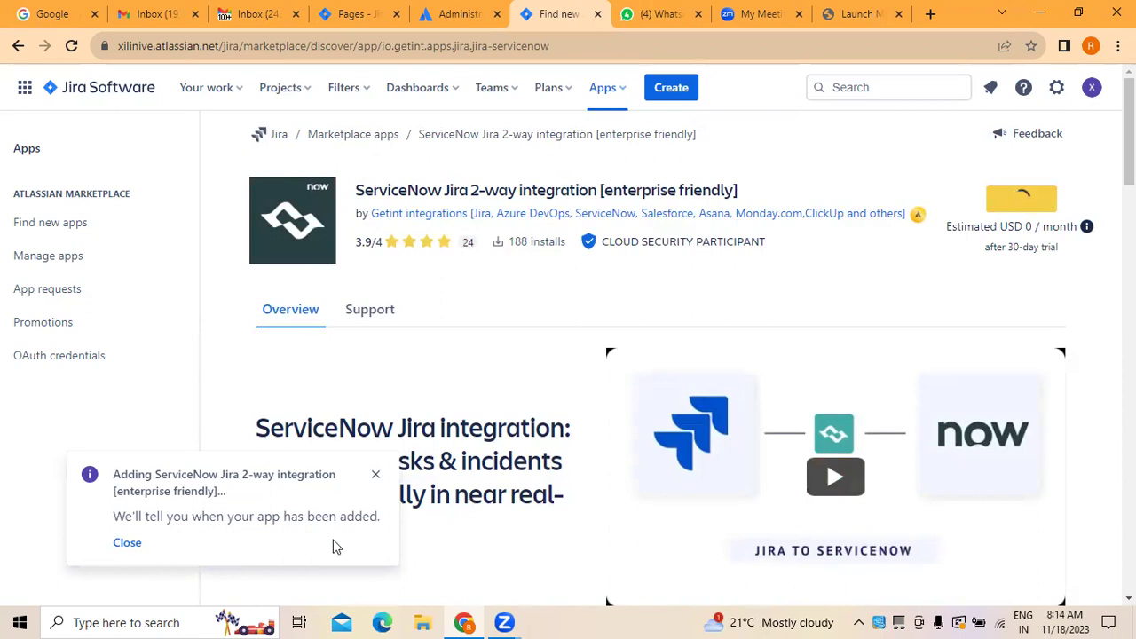
pyautogui.click(126, 545)
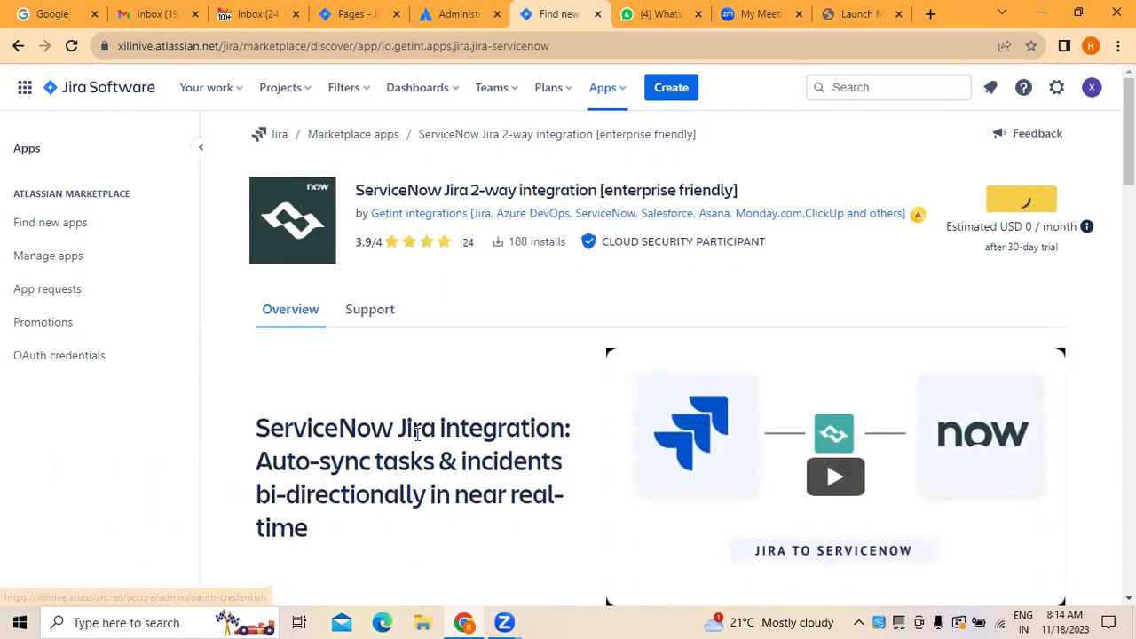
# Step: Return to the Discover apps and integrations for Jira page via Find new apps
pyautogui.scroll(-15, 581, 399)
pyautogui.scroll(-10, 586, 404)
pyautogui.scroll(5, 585, 400)
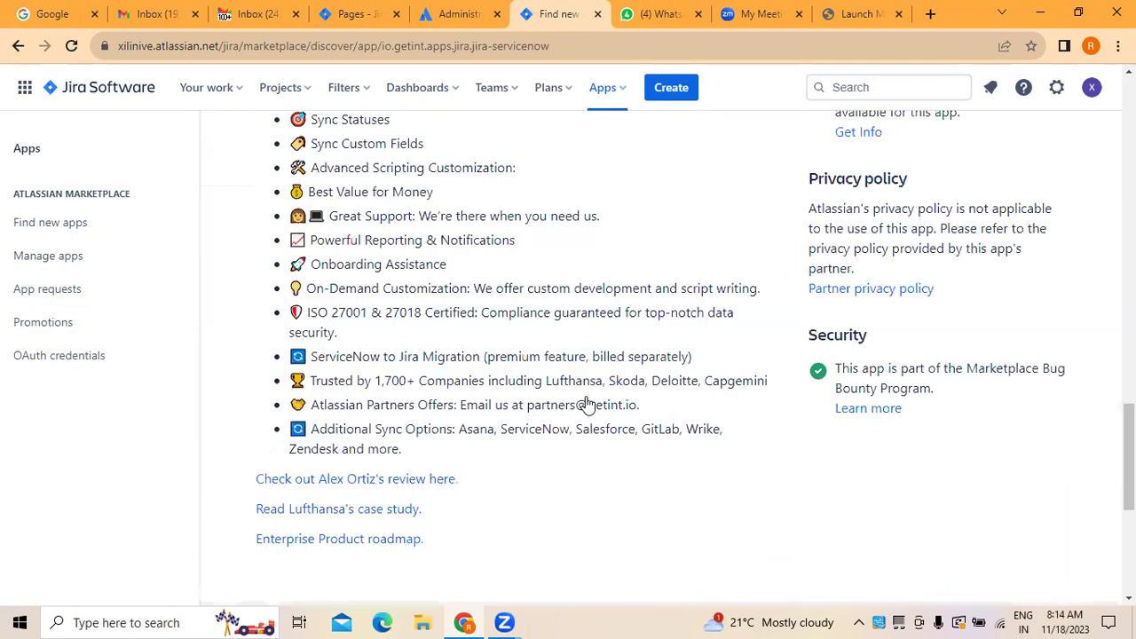
pyautogui.scroll(20, 586, 403)
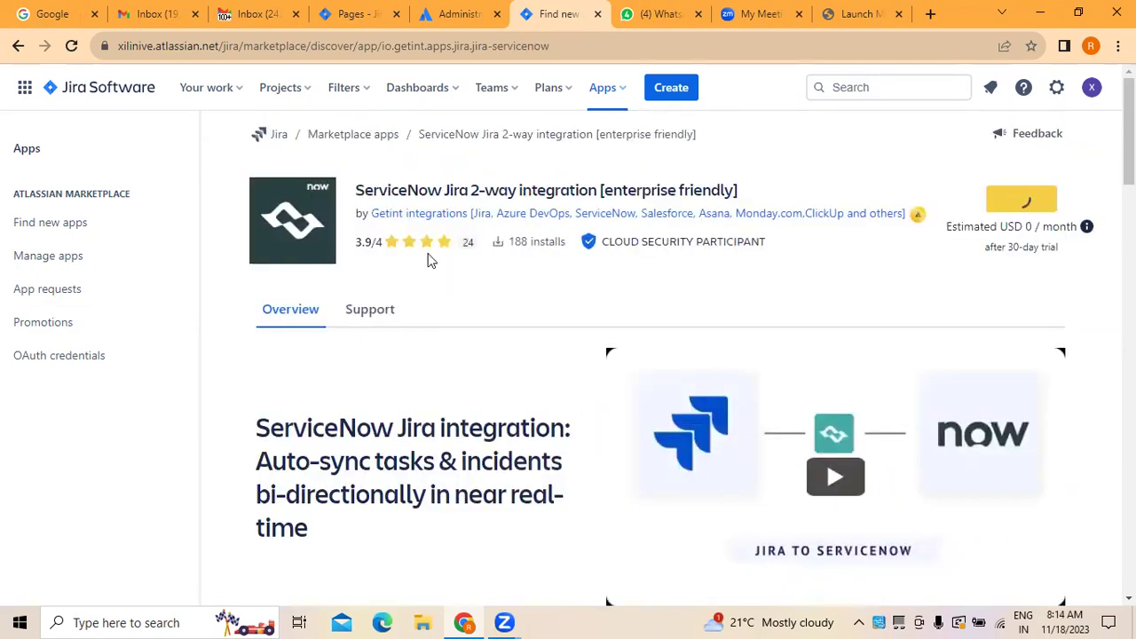
pyautogui.click(35, 224)
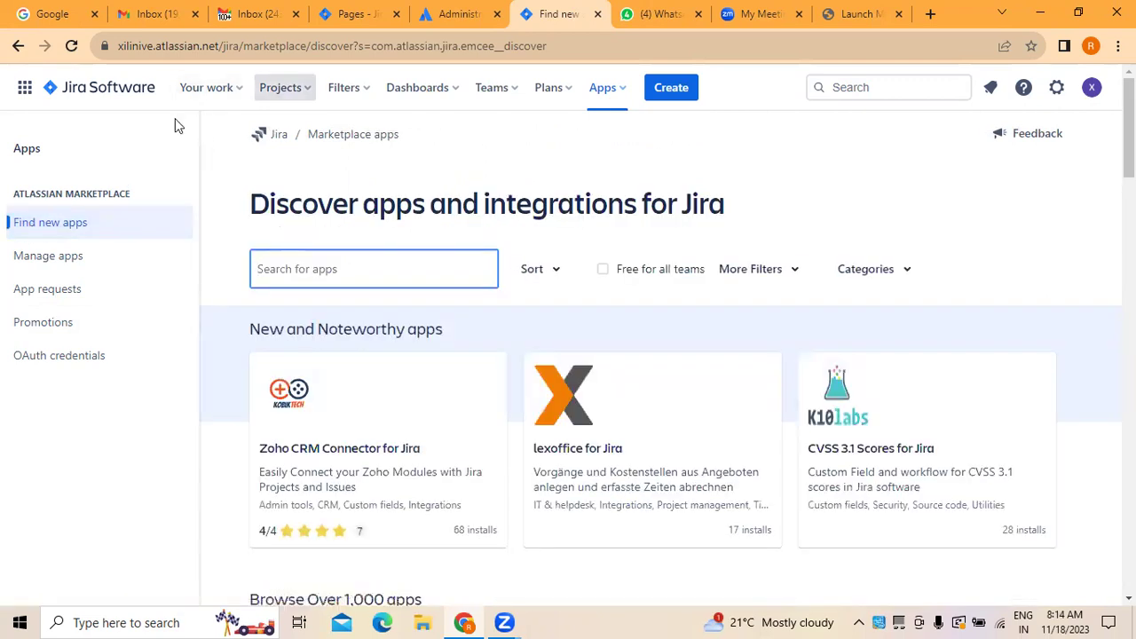
# Step: Open My Scrum Project (SCRUM) from the Projects menu's Recent list to view its board
pyautogui.click(284, 88)
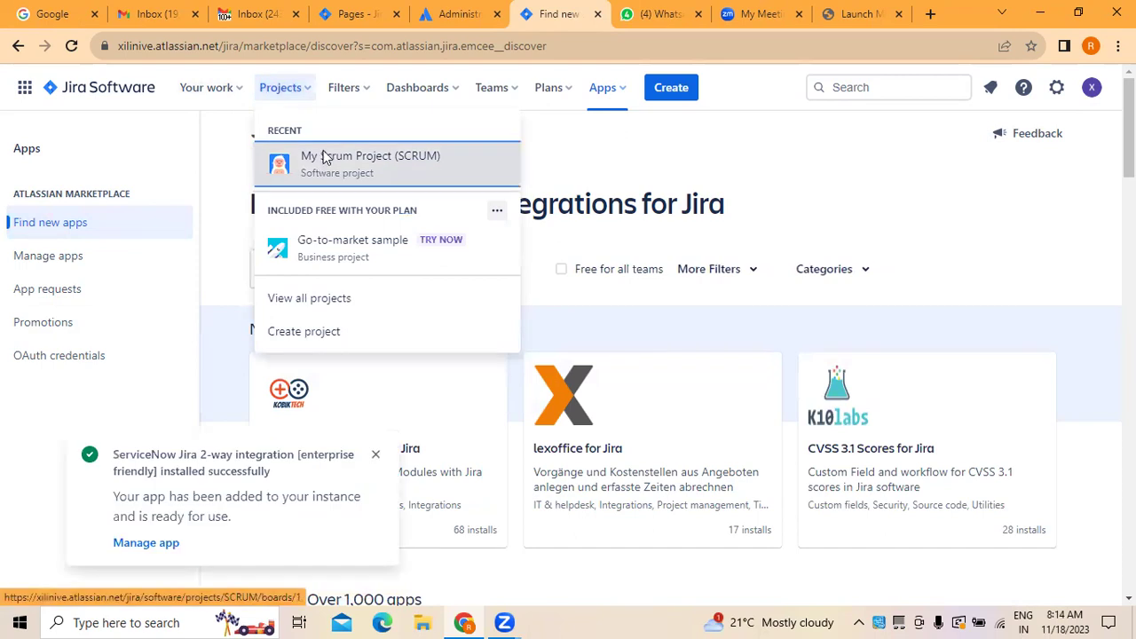
pyautogui.click(325, 157)
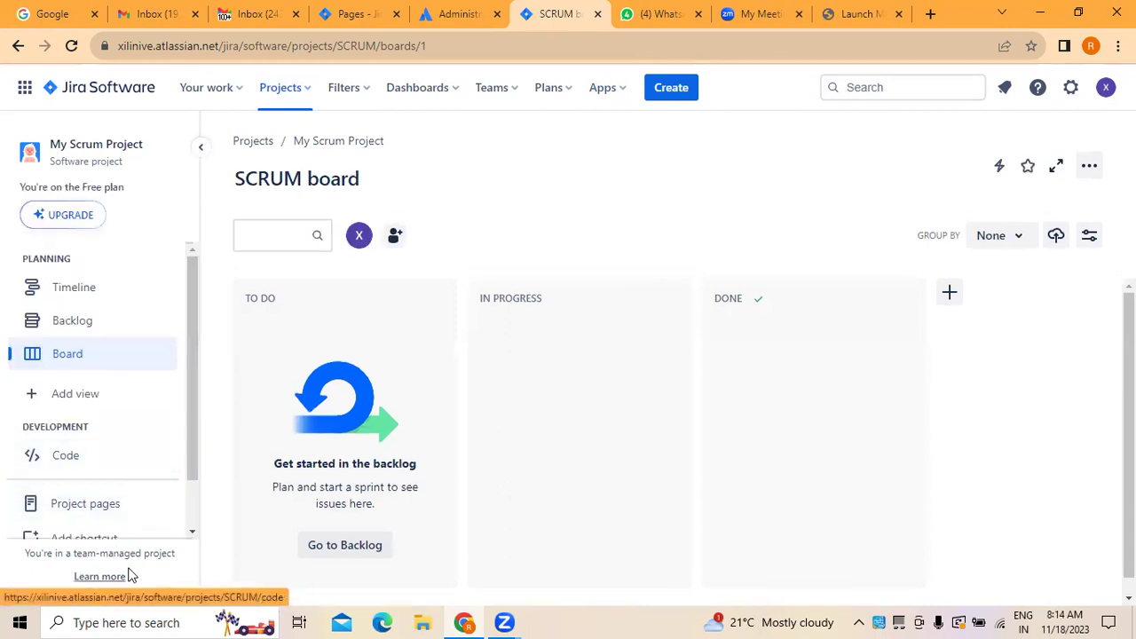
pyautogui.scroll(-1, 131, 489)
pyautogui.scroll(-1, 132, 490)
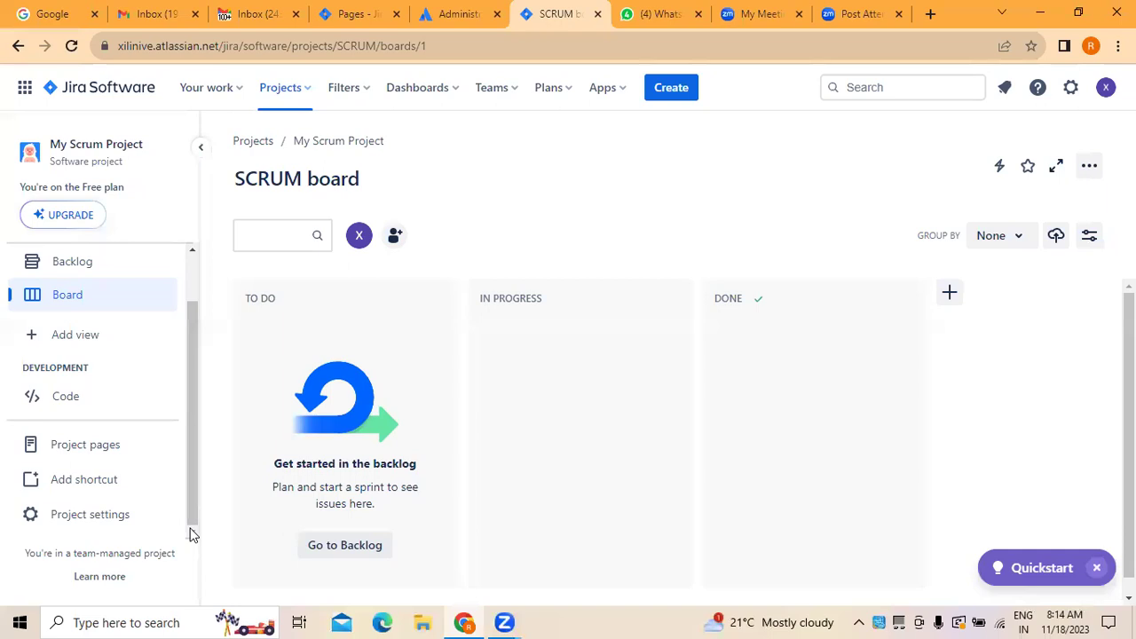
# Step: Pick Jira Service Management under Recommended for your team in the app switcher
pyautogui.click(30, 91)
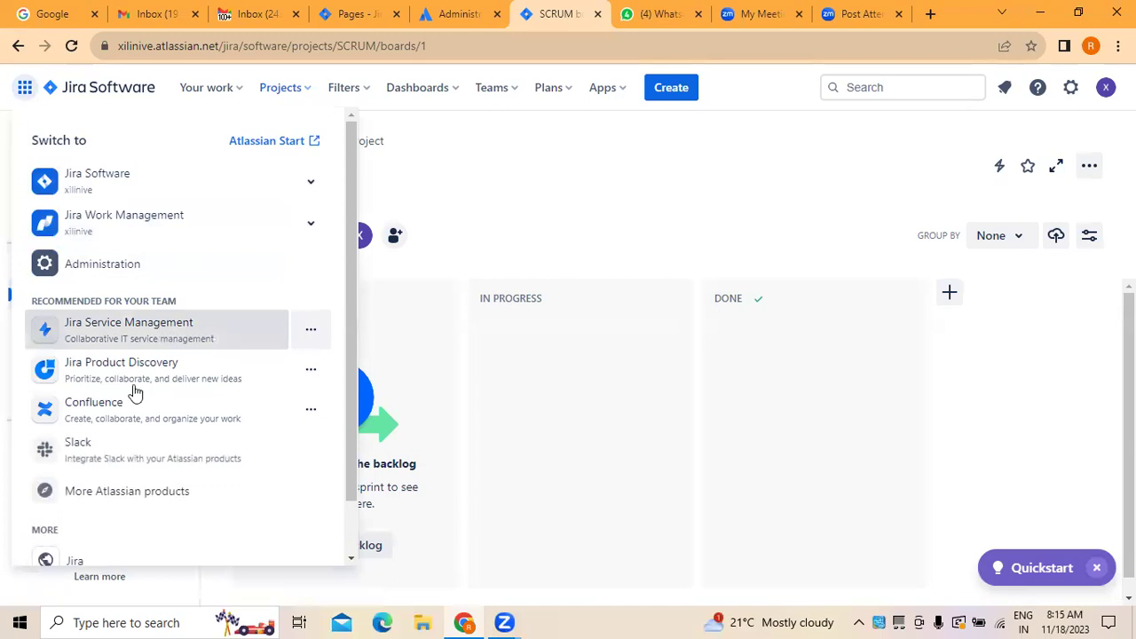
pyautogui.click(133, 328)
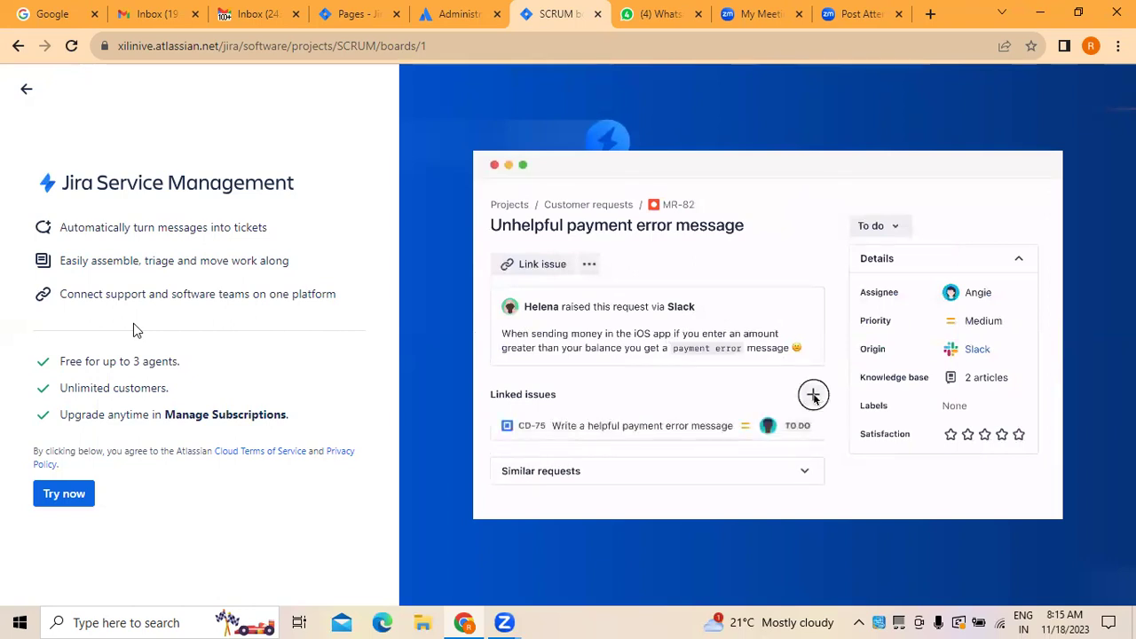
# Step: Start the Jira Service Management trial with Try now and let setup reach All done
pyautogui.click(66, 494)
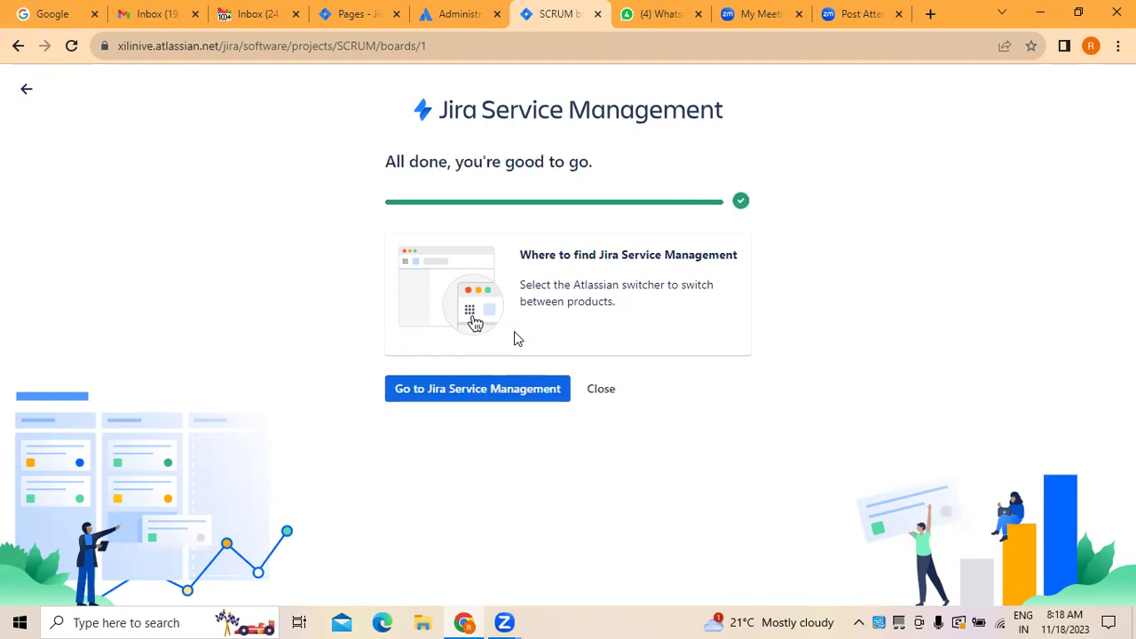
# Step: Enter Jira Service Management and open the Support project's Help Center via Raise a request
pyautogui.click(493, 390)
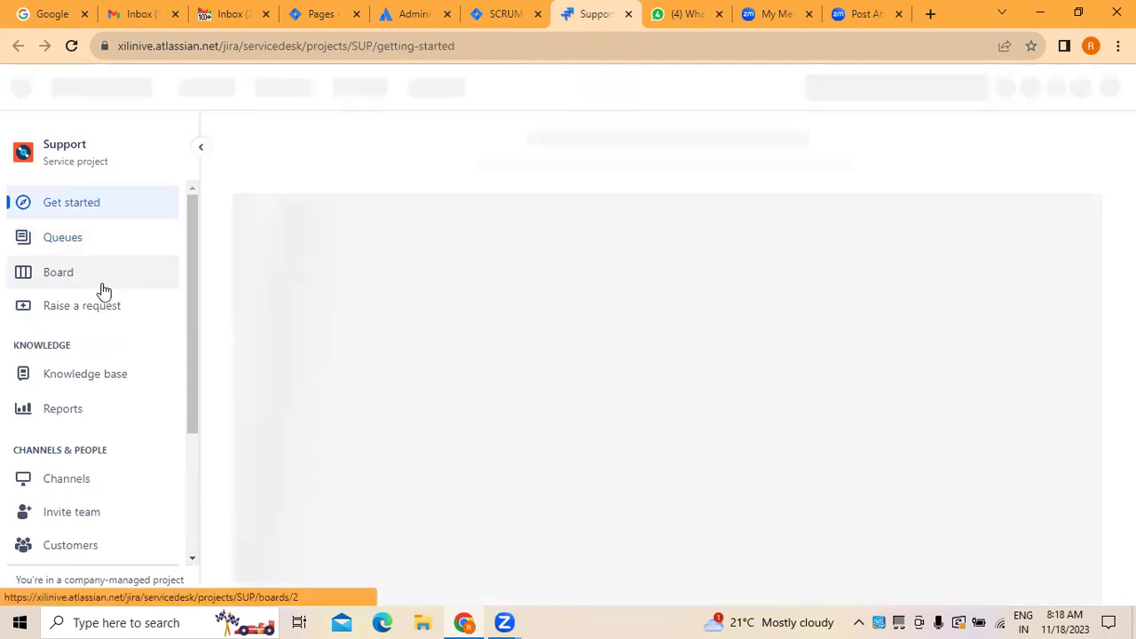
pyautogui.click(101, 315)
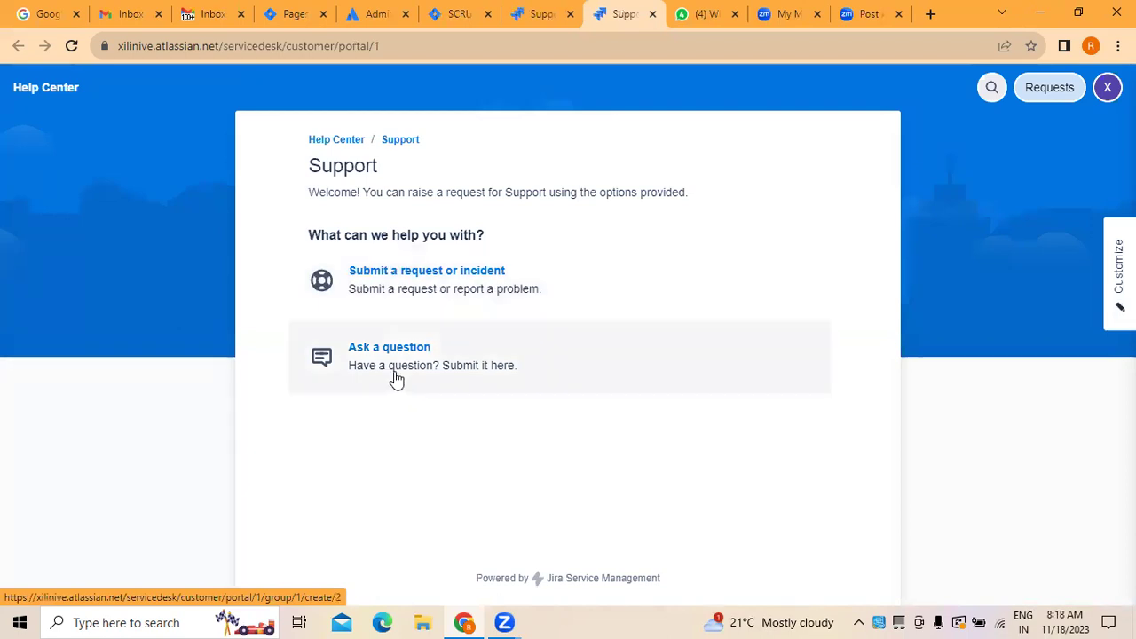
# Step: Try the Ask a question request type, then go back to the request type list
pyautogui.click(398, 371)
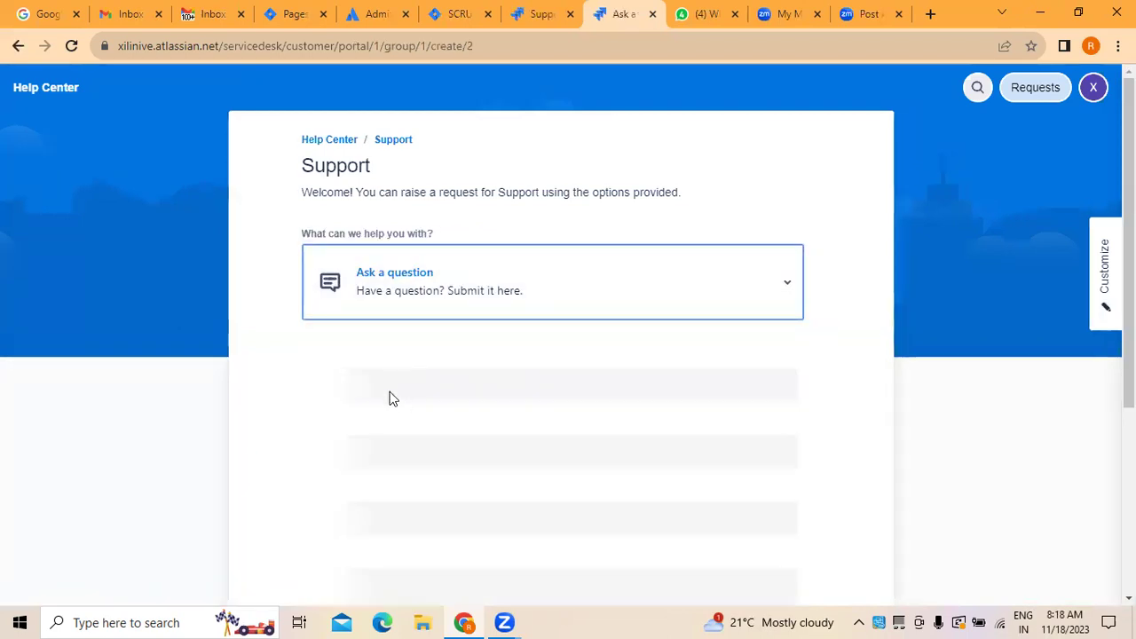
pyautogui.click(482, 301)
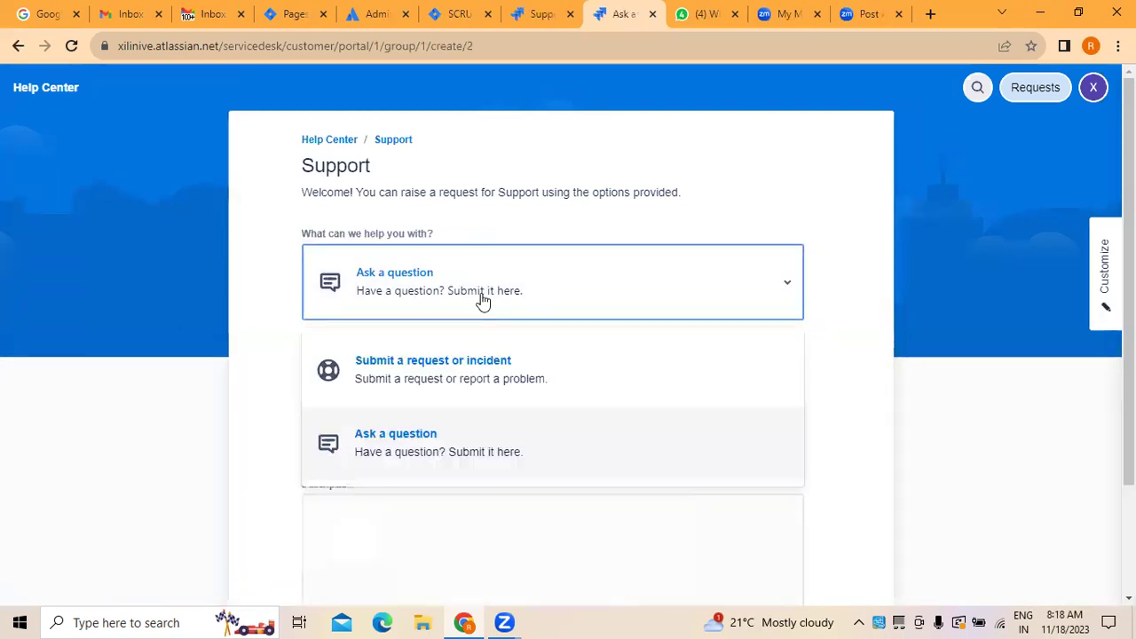
pyautogui.click(411, 417)
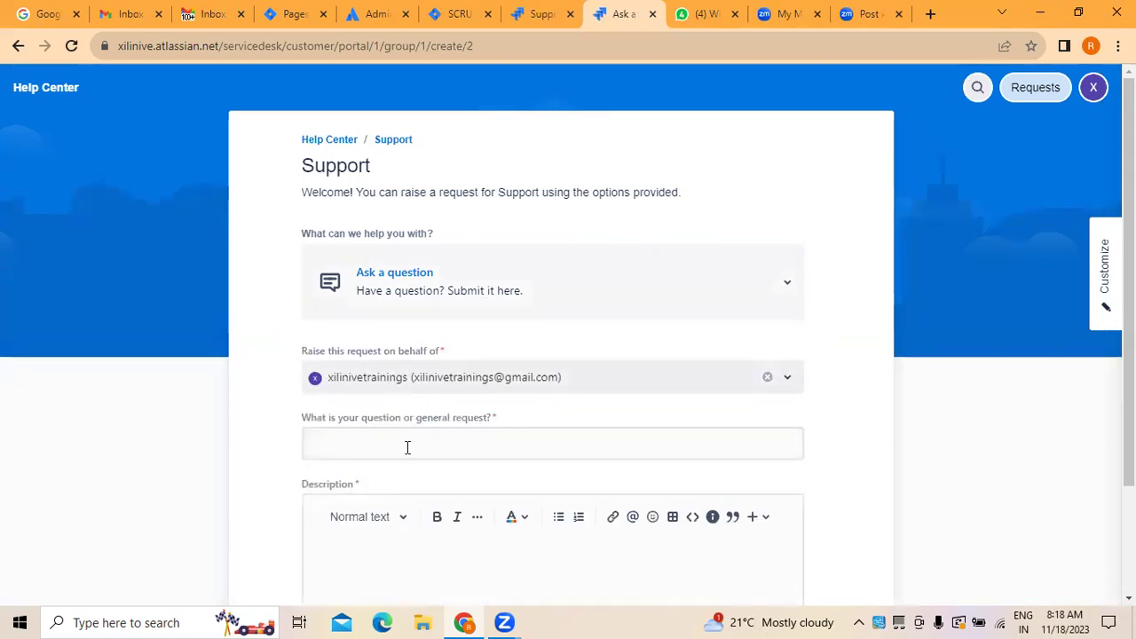
pyautogui.scroll(-2, 466, 480)
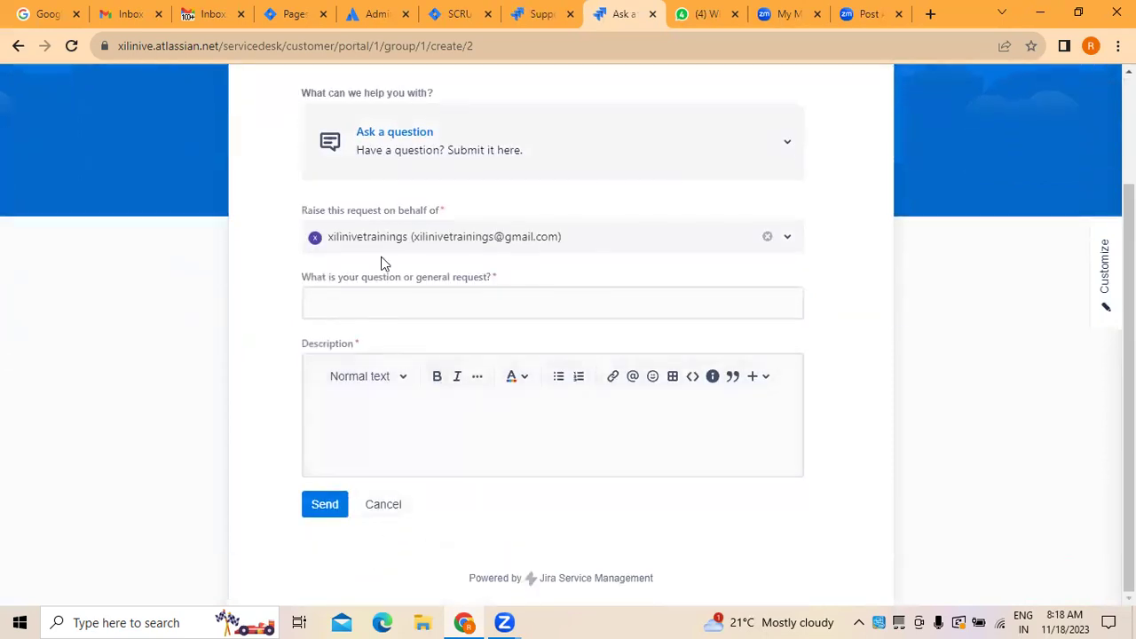
pyautogui.scroll(1, 396, 427)
pyautogui.scroll(2, 396, 428)
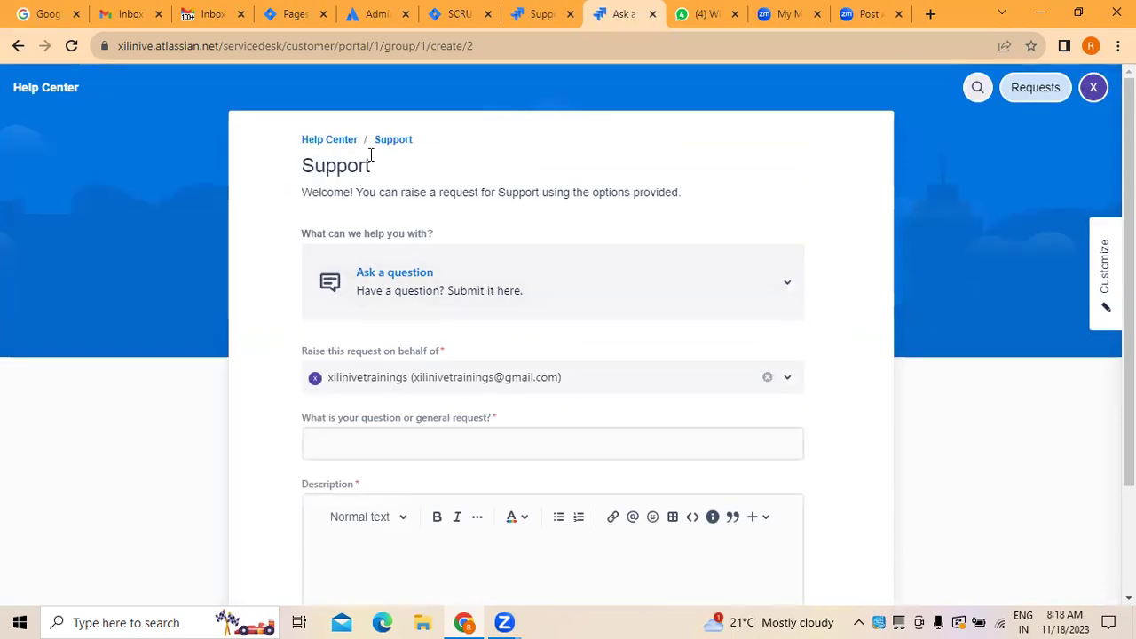
pyautogui.click(18, 45)
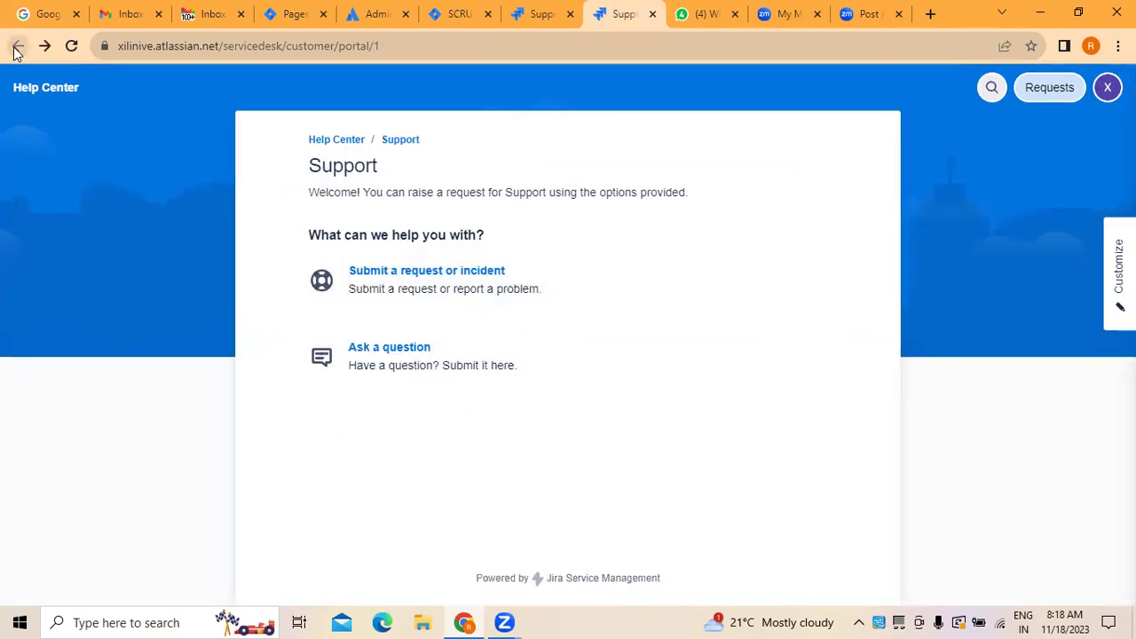
# Step: Choose Submit a request or incident and raise it on behalf of your own account
pyautogui.click(439, 289)
pyautogui.click(613, 310)
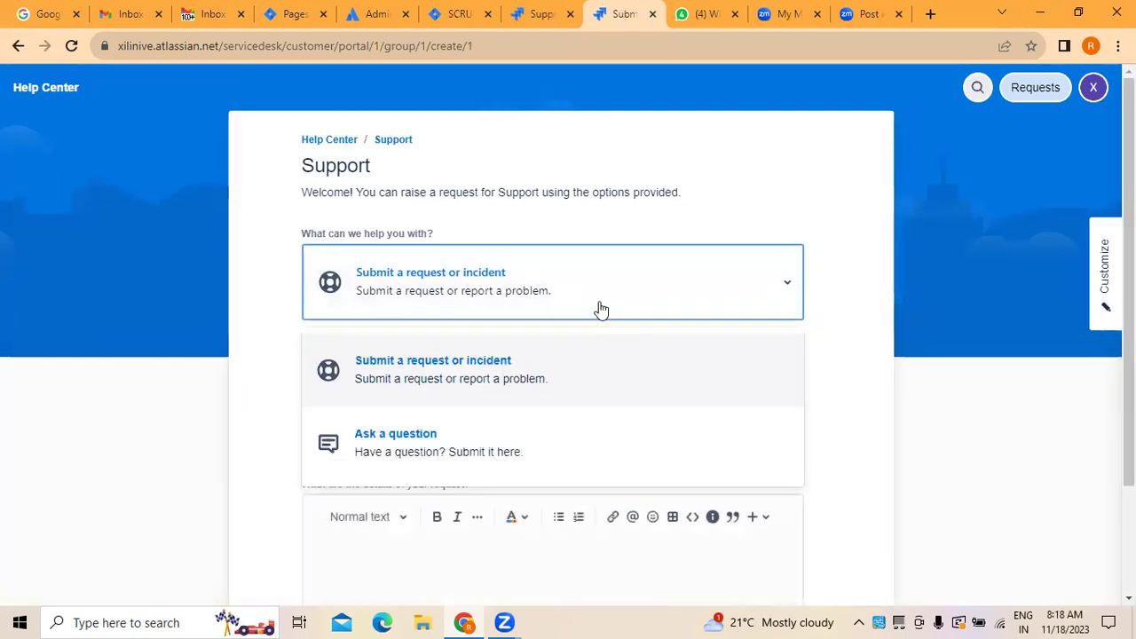
pyautogui.click(487, 395)
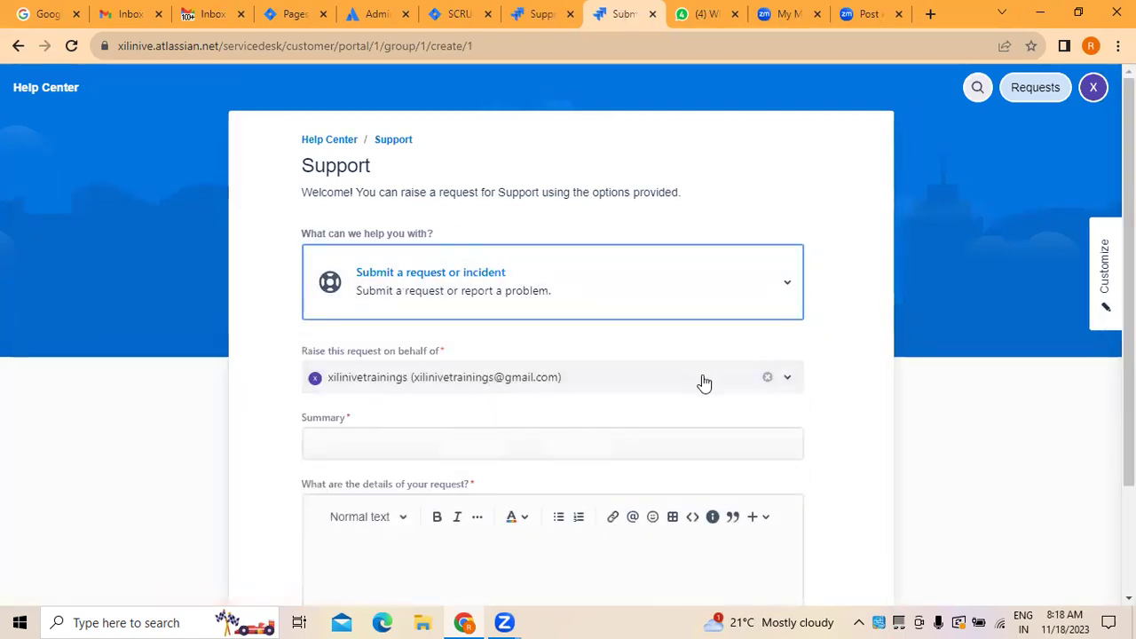
pyautogui.click(784, 379)
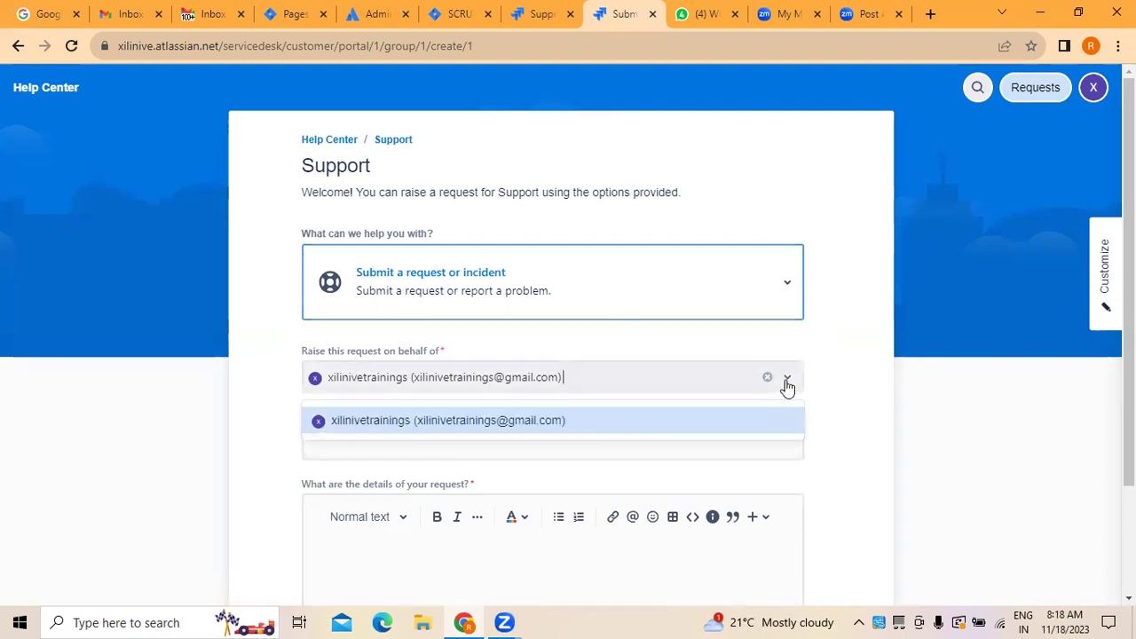
pyautogui.click(465, 421)
pyautogui.scroll(-2, 470, 388)
# Step: Send the request with summary 'Hardware is Not supporting with my system' and details 'hardware support'
pyautogui.click(353, 303)
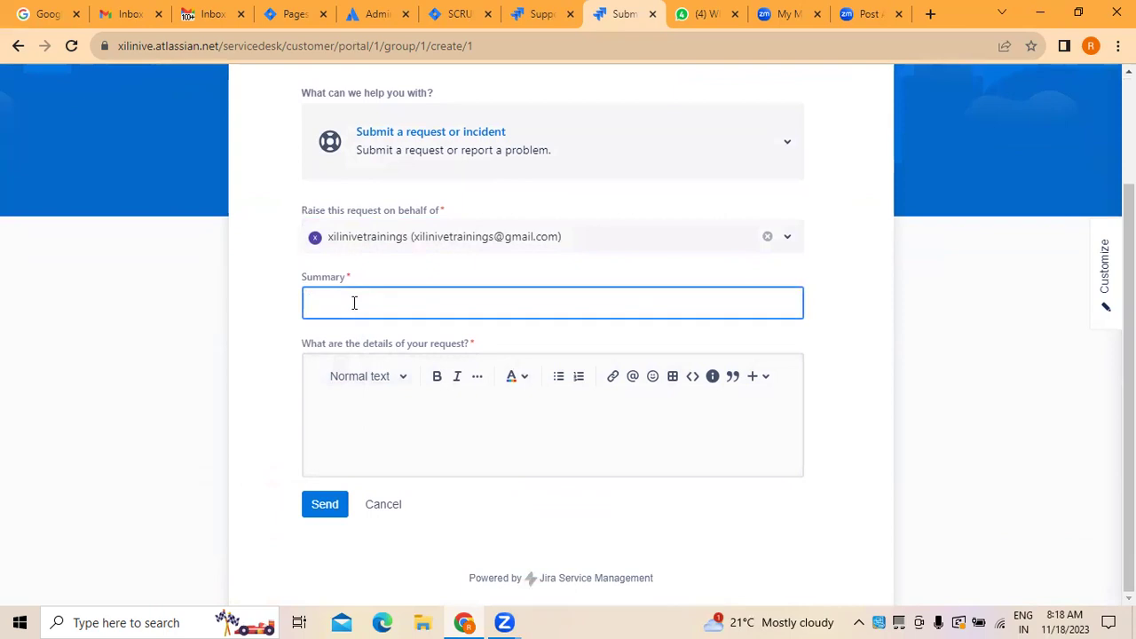
pyautogui.write('Hardware is Not supporting with')
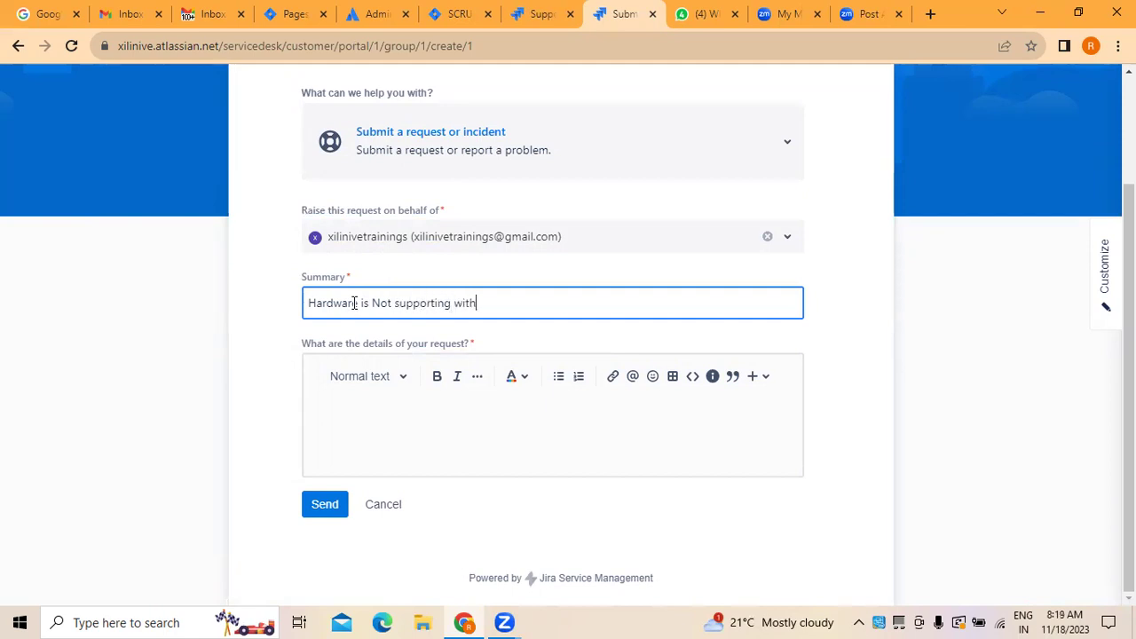
pyautogui.write(' my system')
pyautogui.click(373, 444)
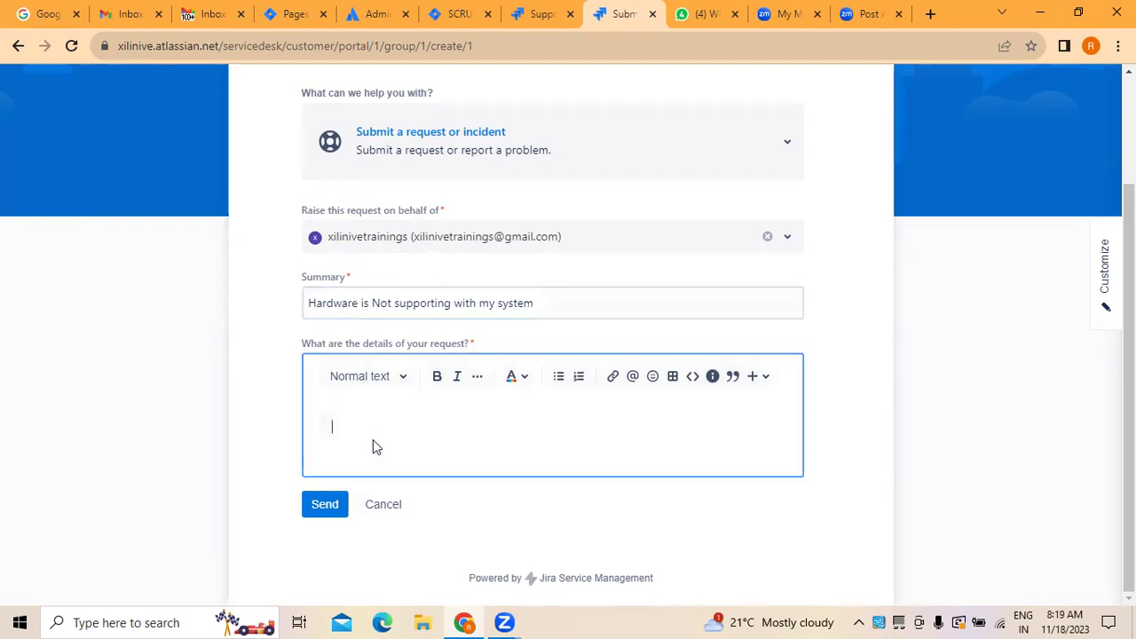
pyautogui.click(325, 513)
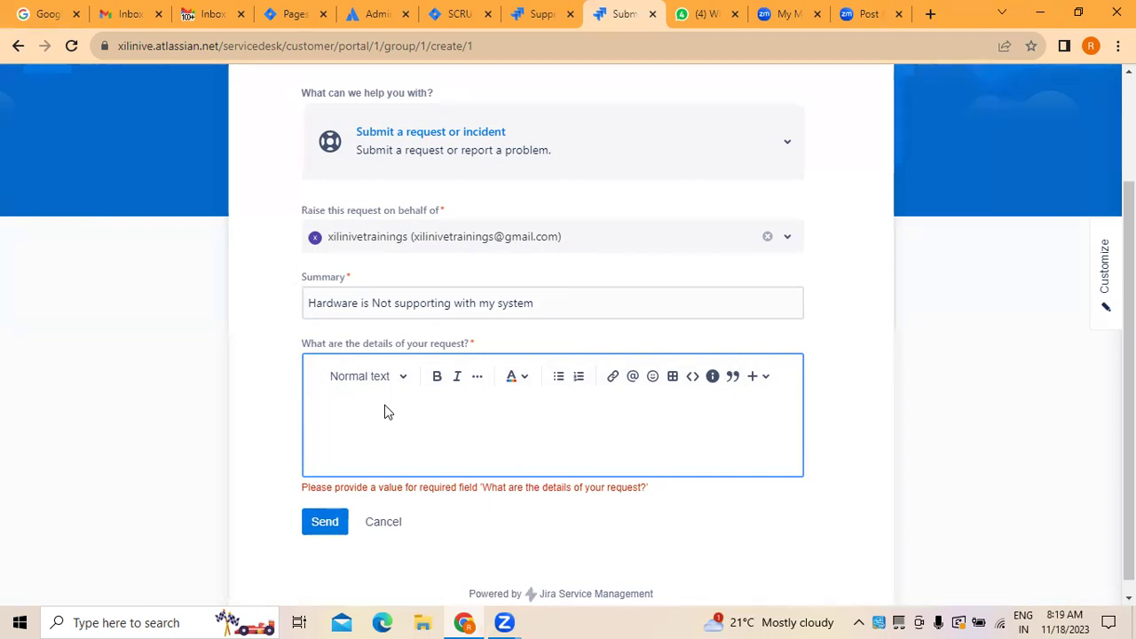
pyautogui.write('hardware support')
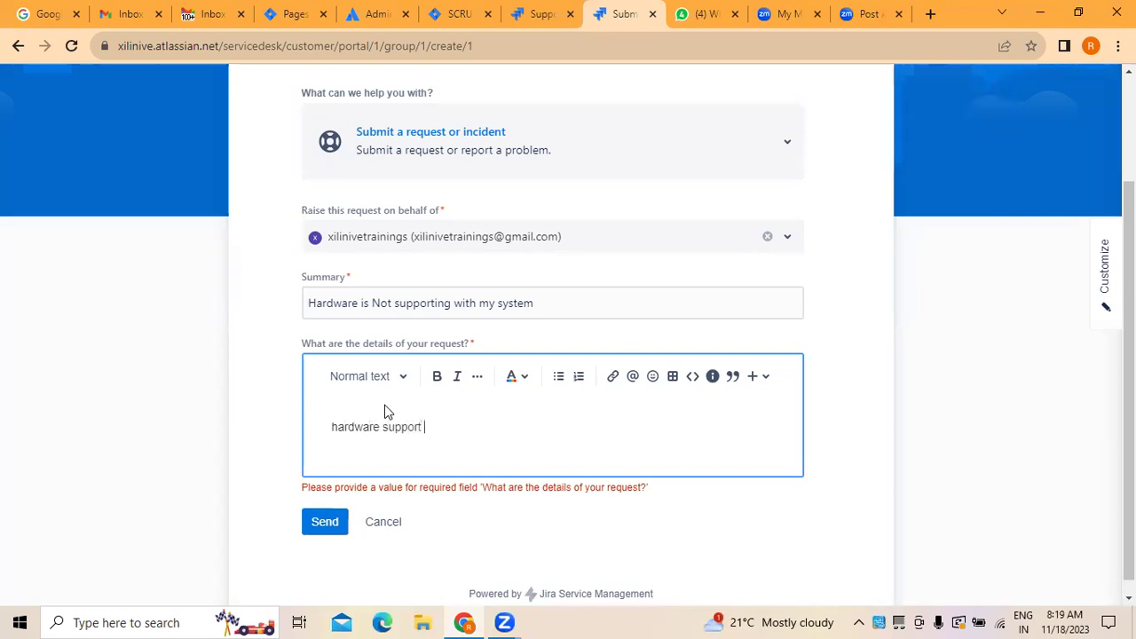
pyautogui.click(324, 522)
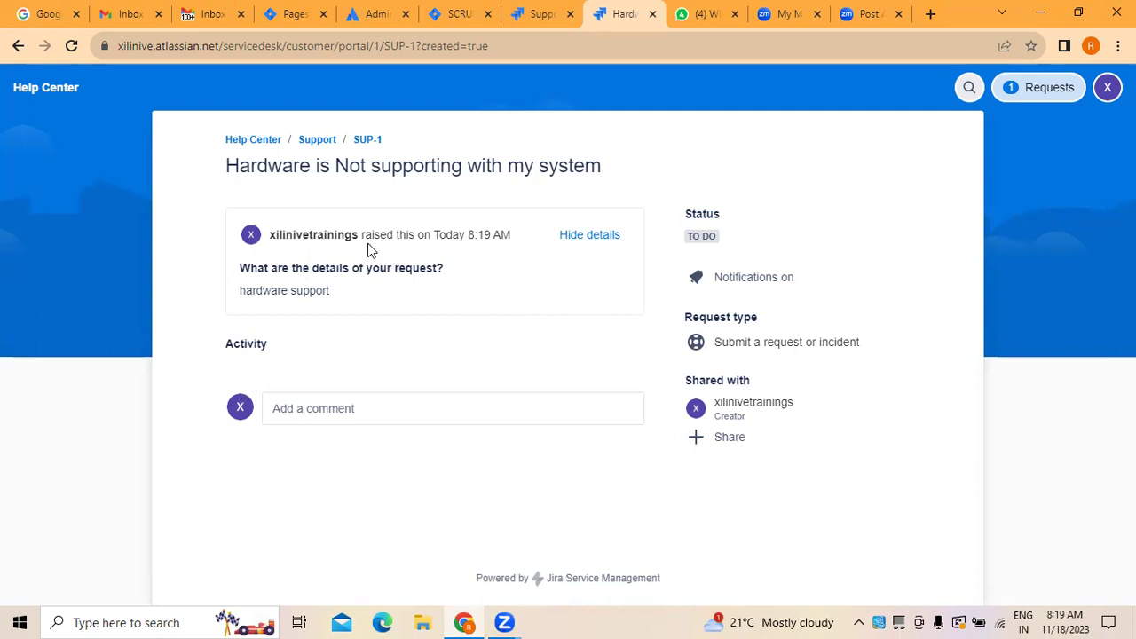
# Step: Select the requester name and raised time in the SUP-1 header, then open the comment box
pyautogui.moveTo(269, 234); pyautogui.dragTo(384, 273)
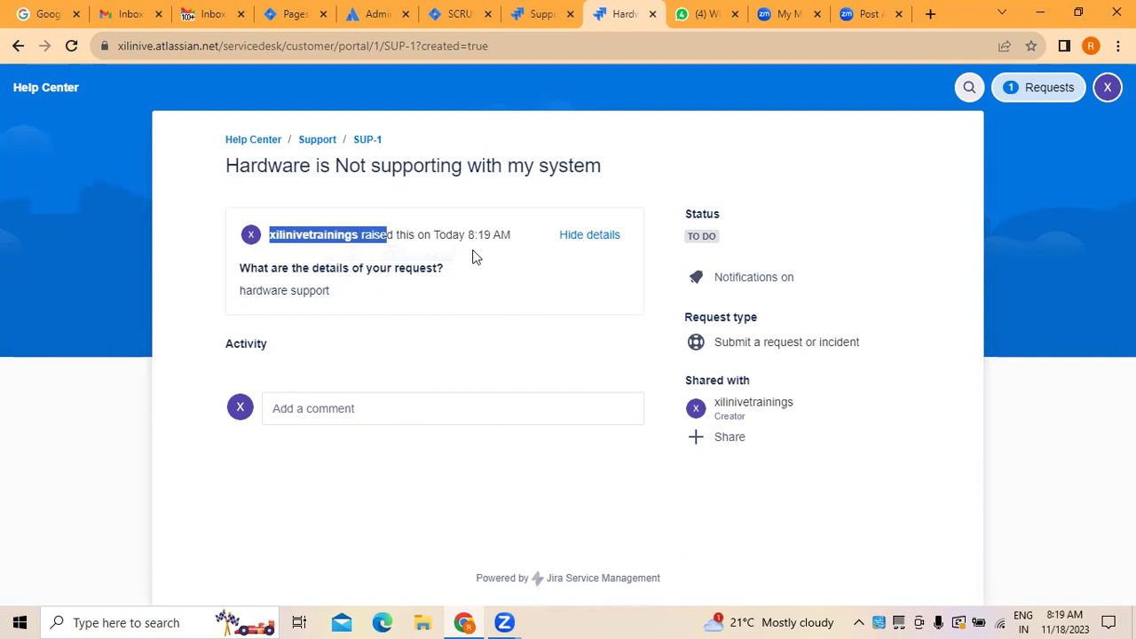
pyautogui.moveTo(466, 234); pyautogui.dragTo(513, 234)
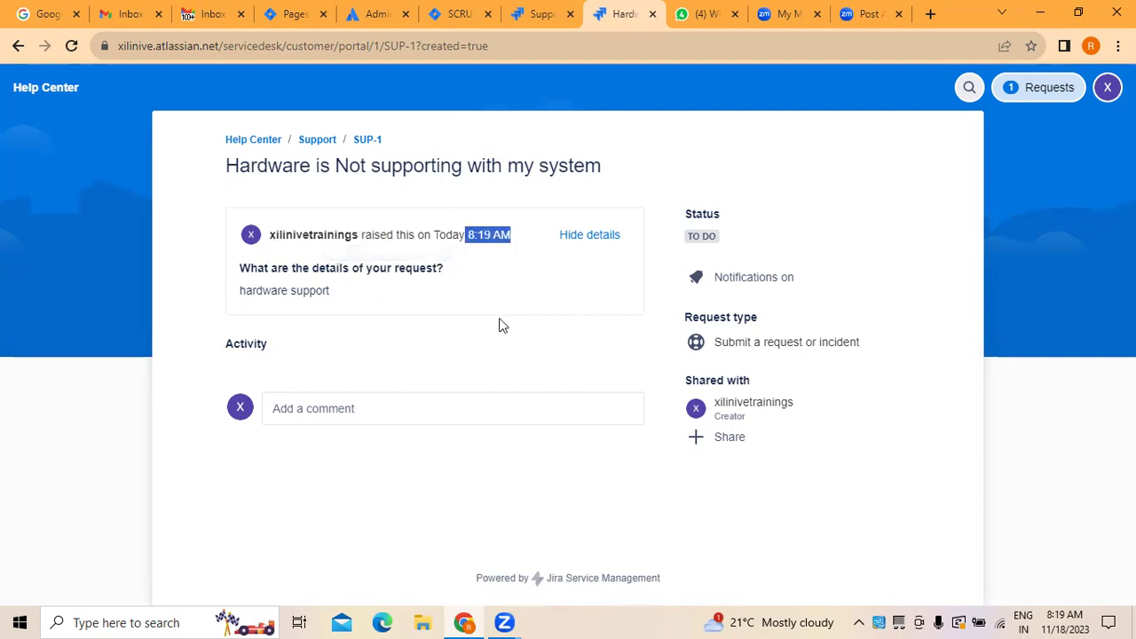
pyautogui.click(330, 414)
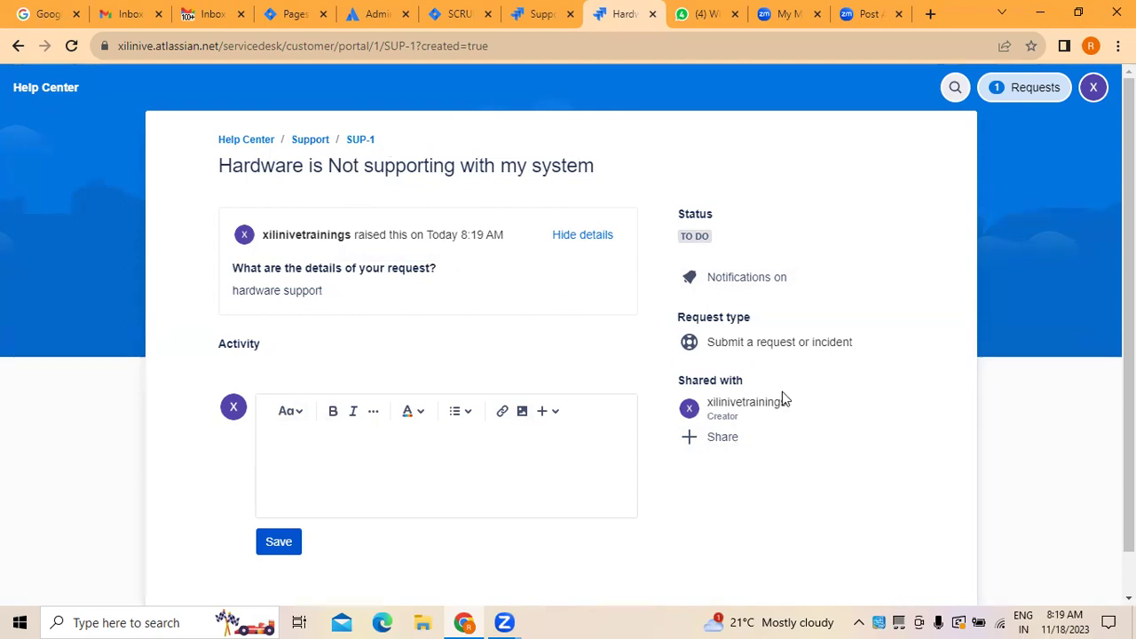
# Step: Share SUP-1 with an additional participant by entering their e-mail address and adding it
pyautogui.click(727, 444)
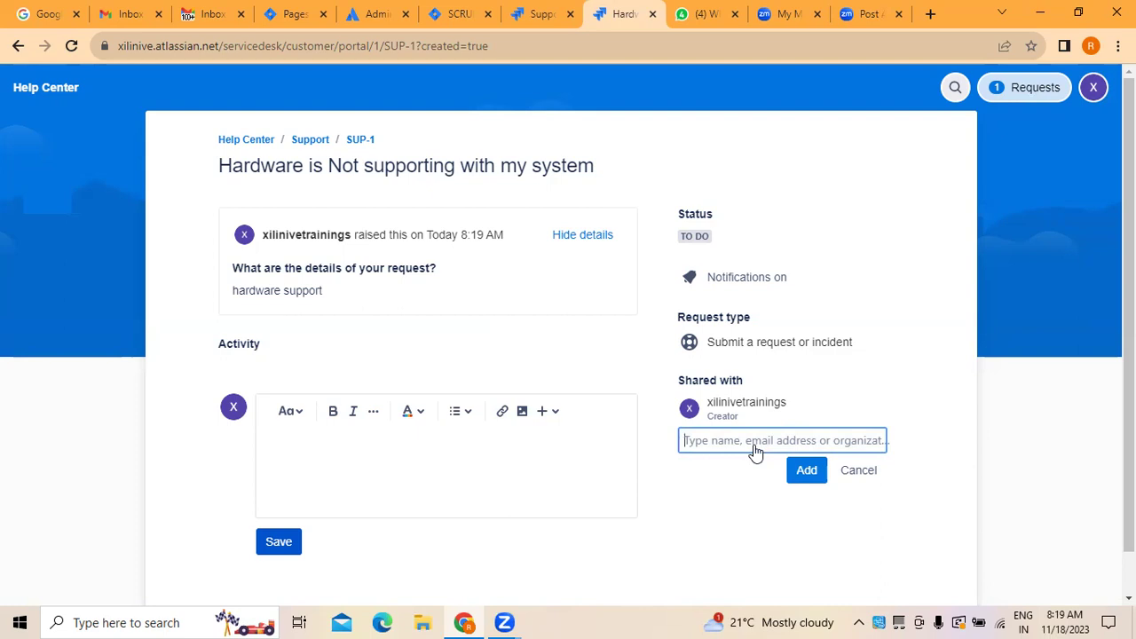
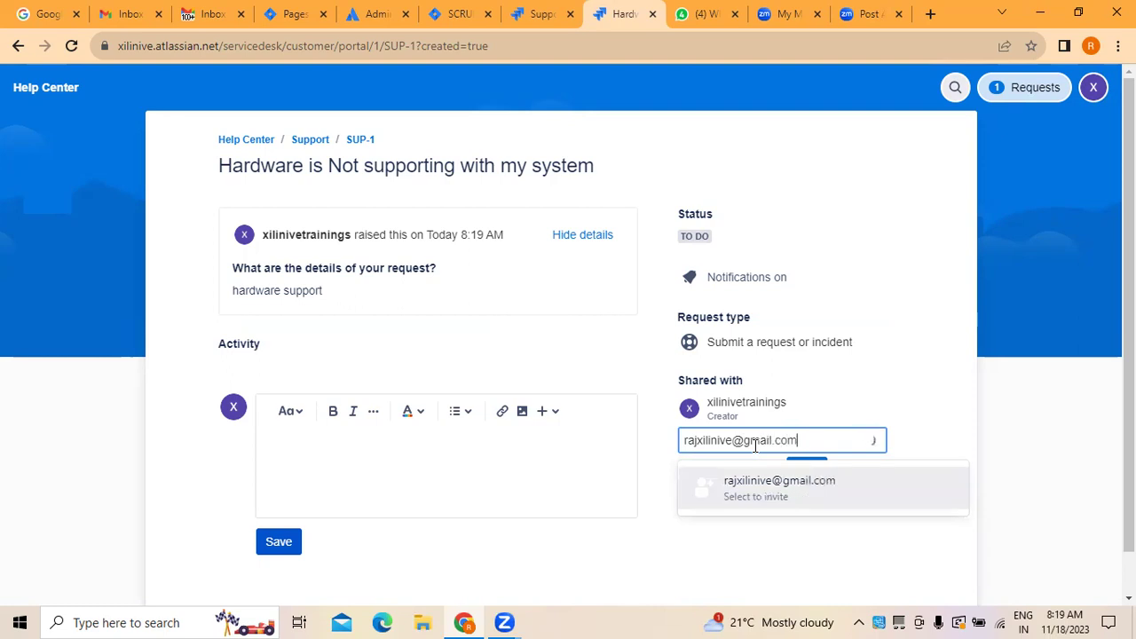
pyautogui.click(805, 491)
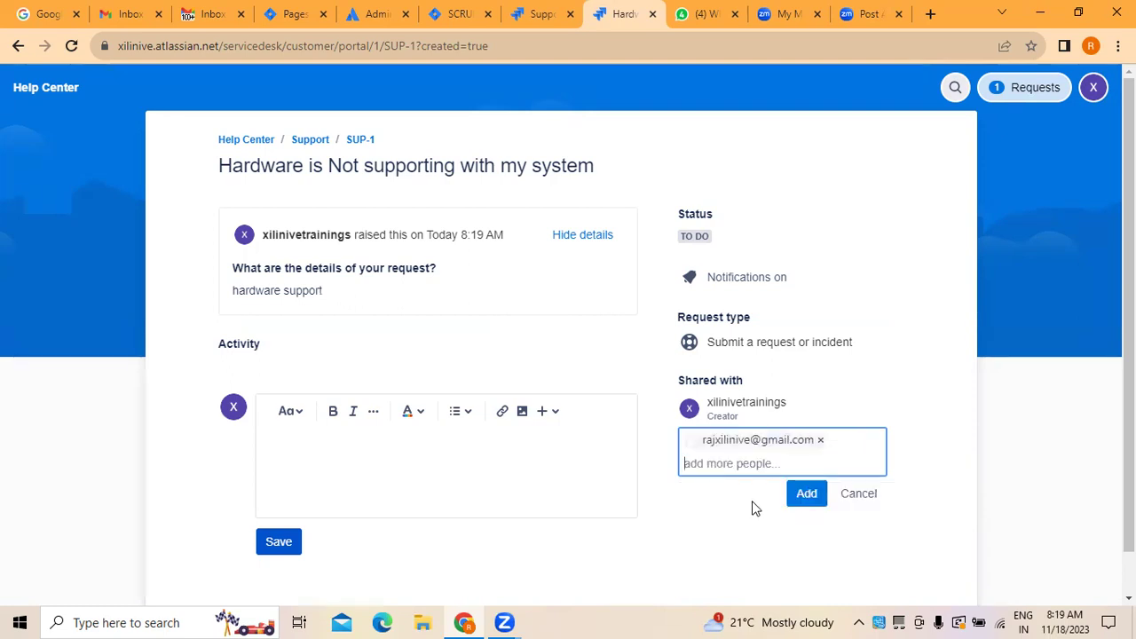
pyautogui.click(807, 497)
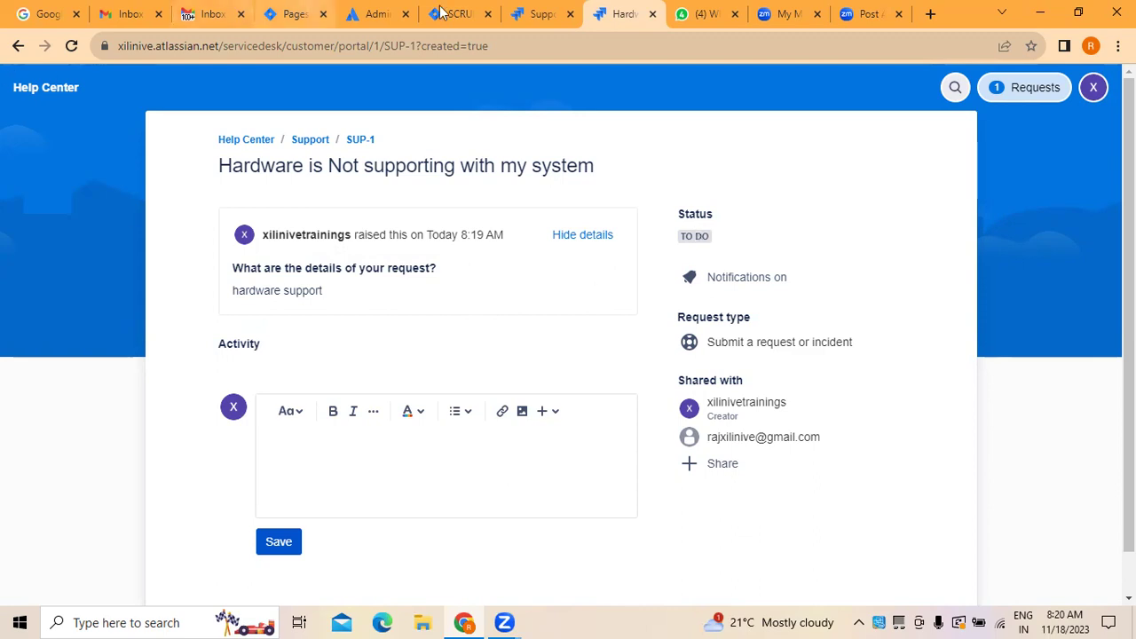
pyautogui.click(536, 26)
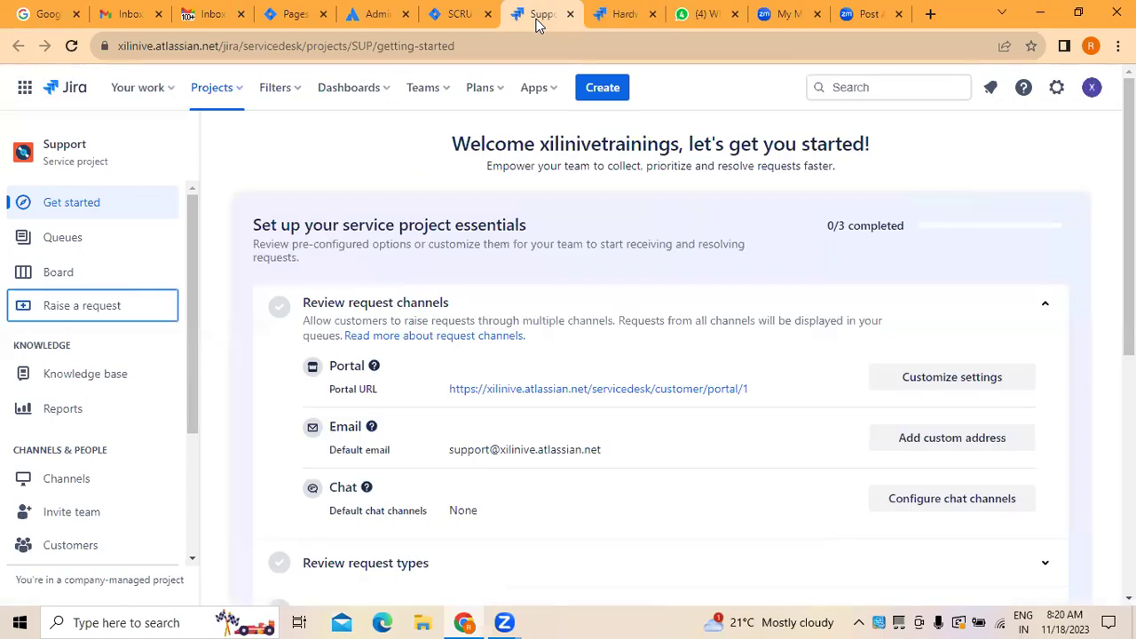
pyautogui.click(454, 24)
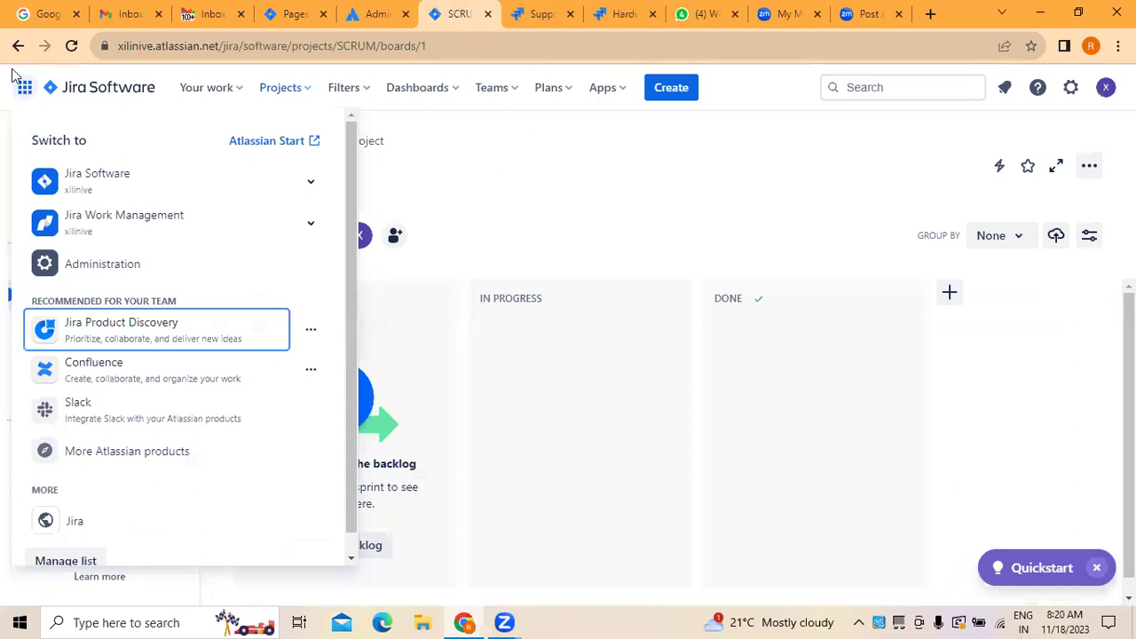
pyautogui.click(71, 47)
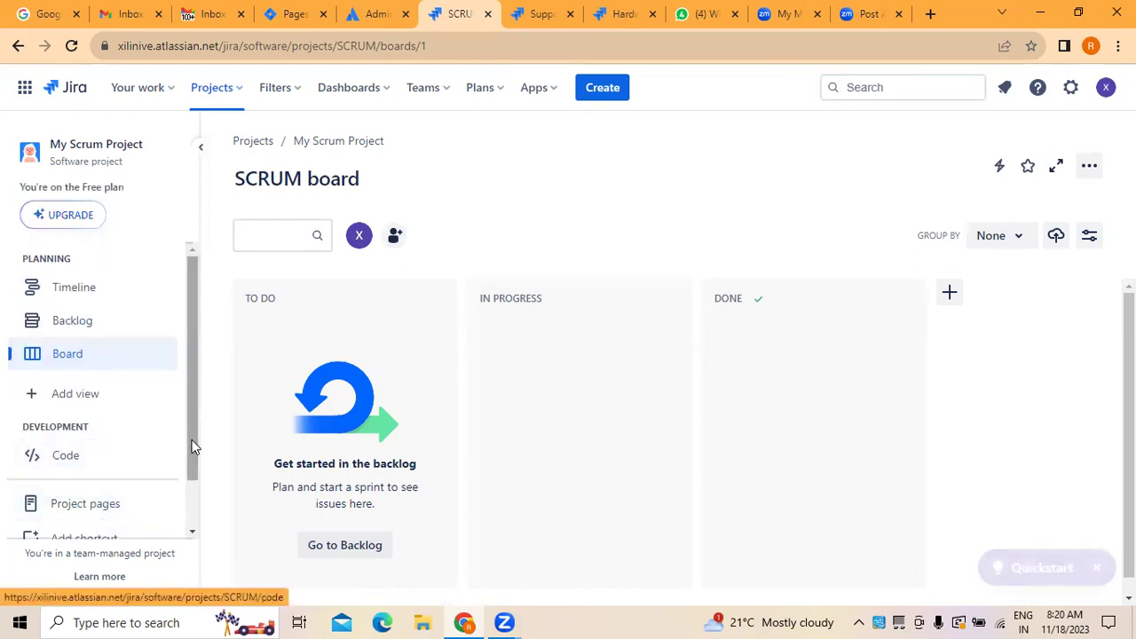
pyautogui.moveTo(193, 445); pyautogui.dragTo(193, 524)
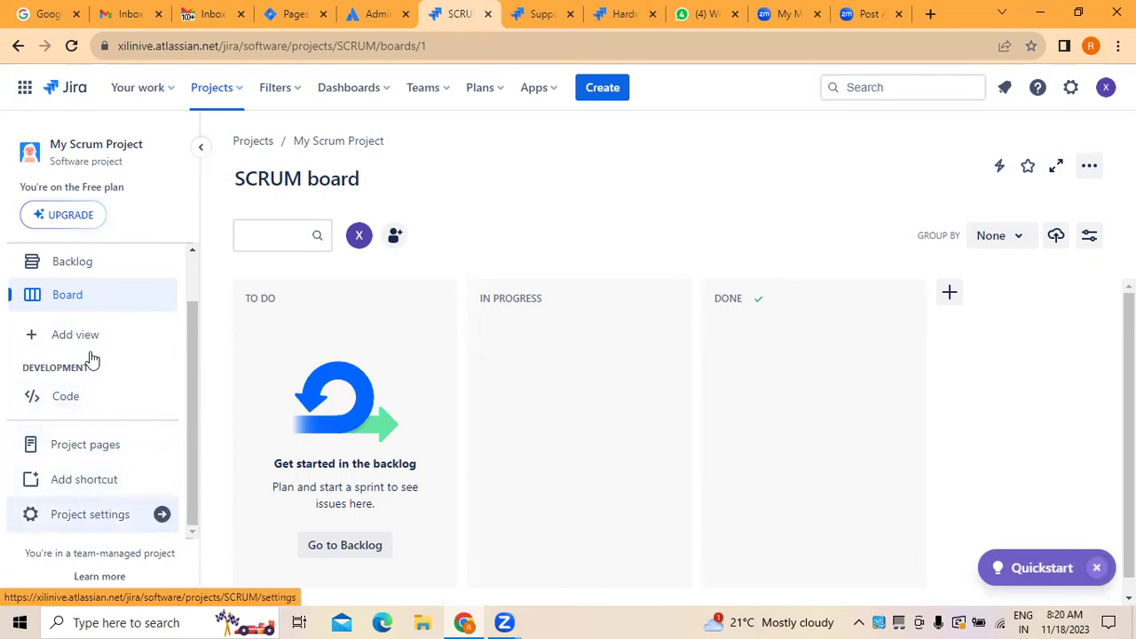
pyautogui.click(543, 14)
pyautogui.click(613, 14)
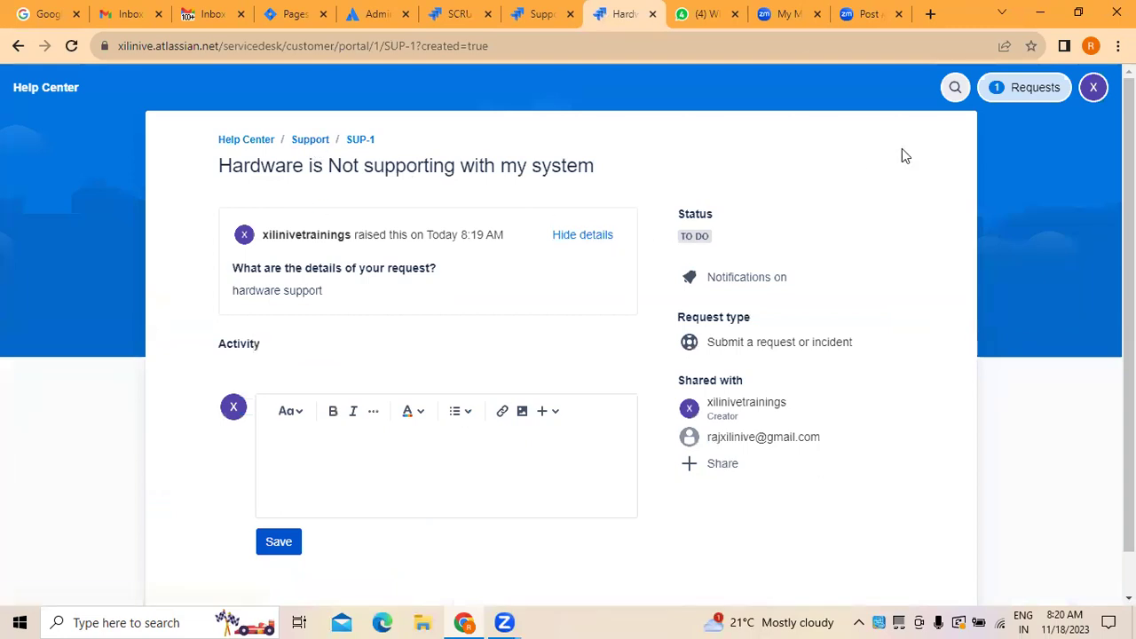
# Step: Switch the Requests list to show All requests instead of only your own
pyautogui.click(1040, 97)
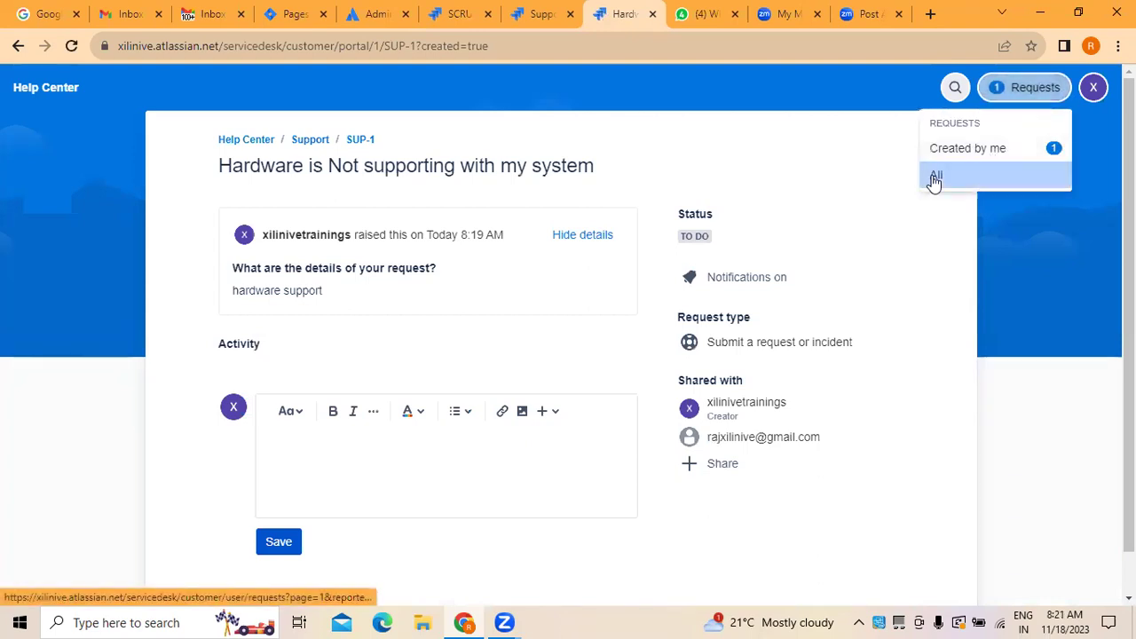
pyautogui.click(933, 177)
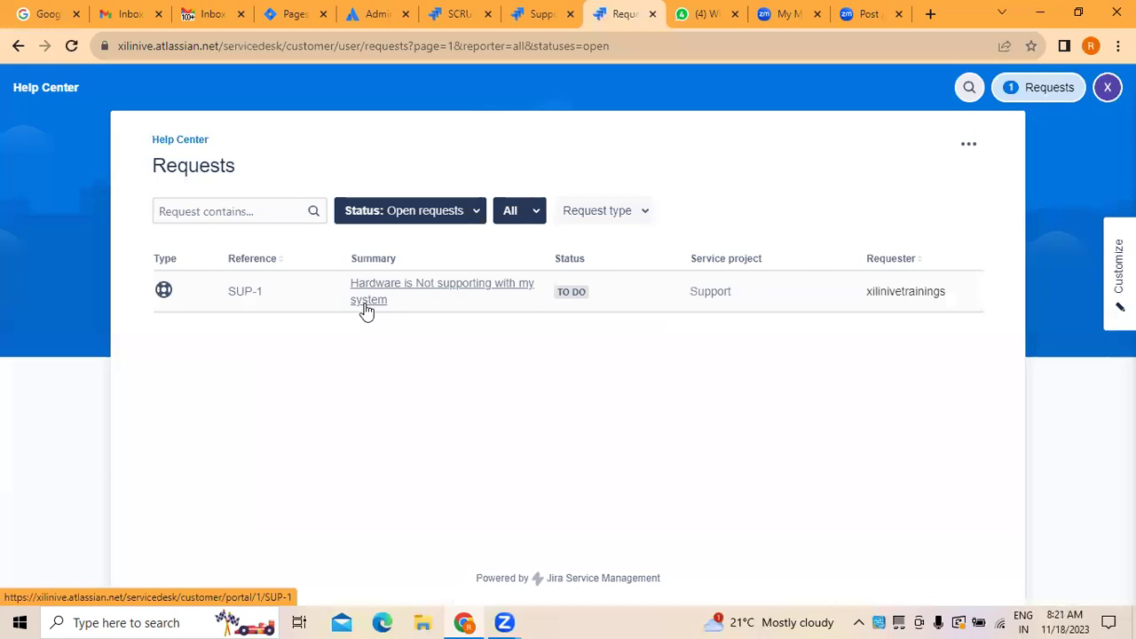
# Step: Filter requests to the Submit a request or incident type, leave Status unchanged, then go to Support
pyautogui.click(641, 214)
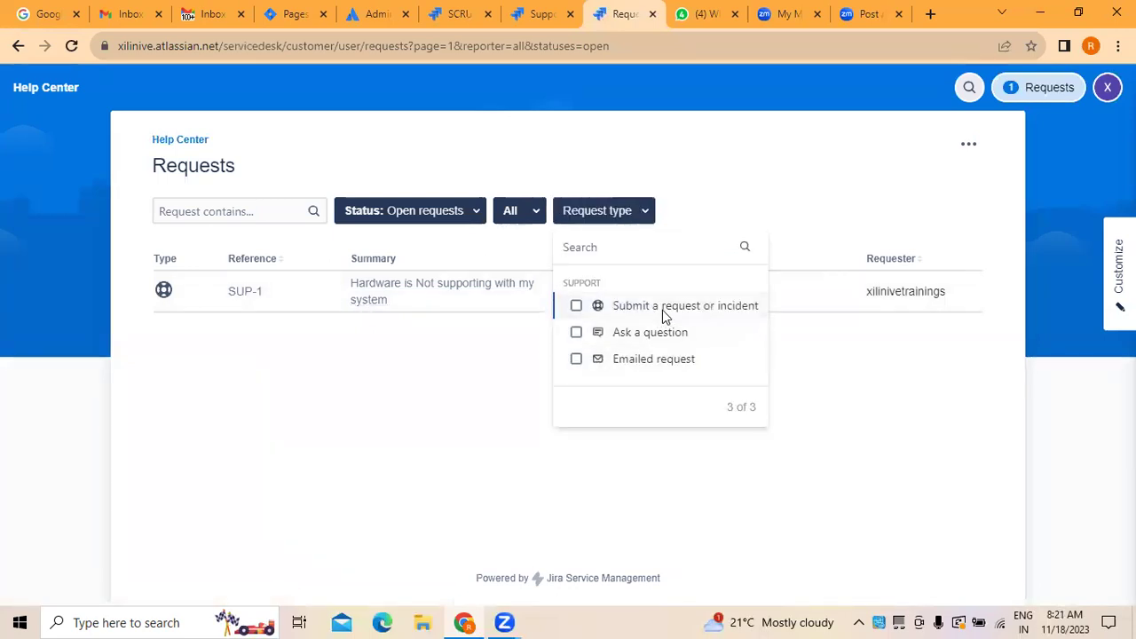
pyautogui.click(576, 306)
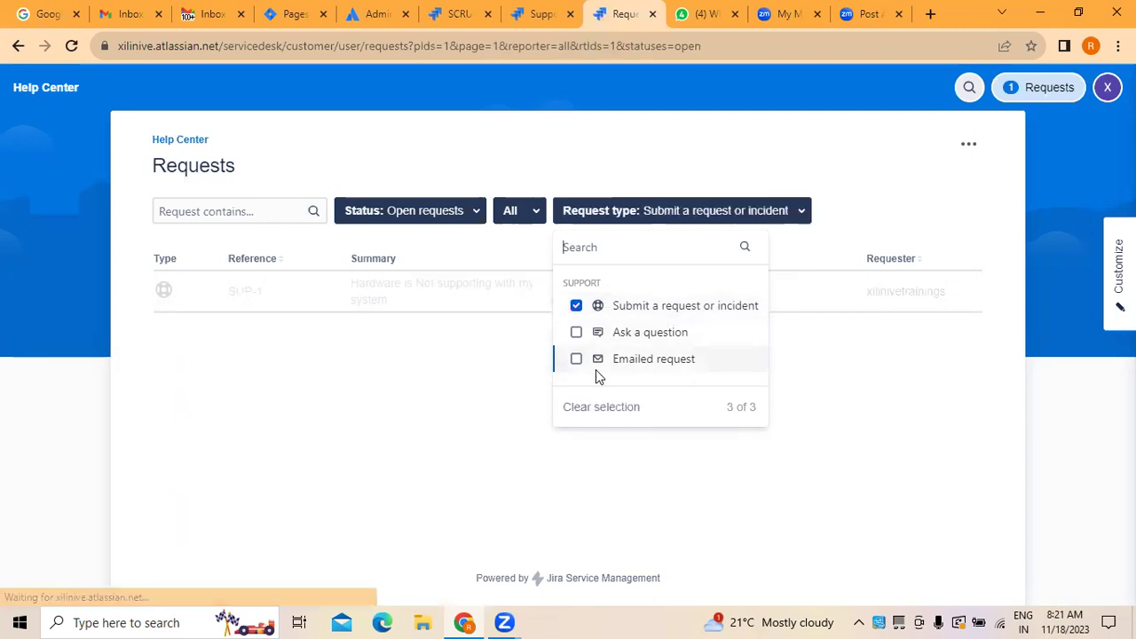
pyautogui.click(477, 411)
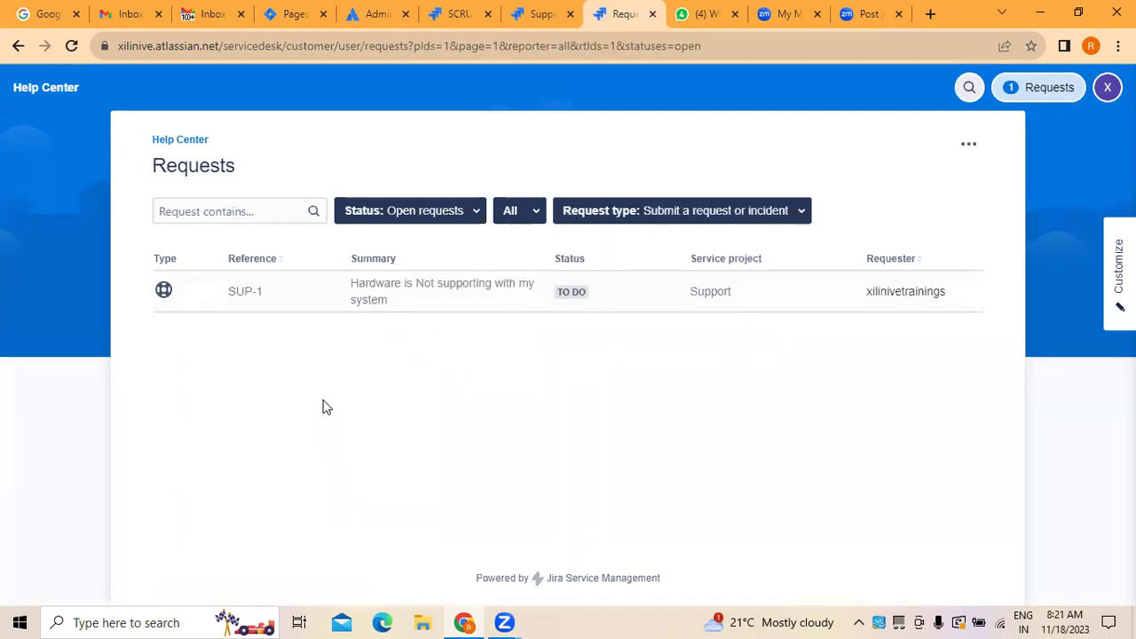
pyautogui.click(476, 215)
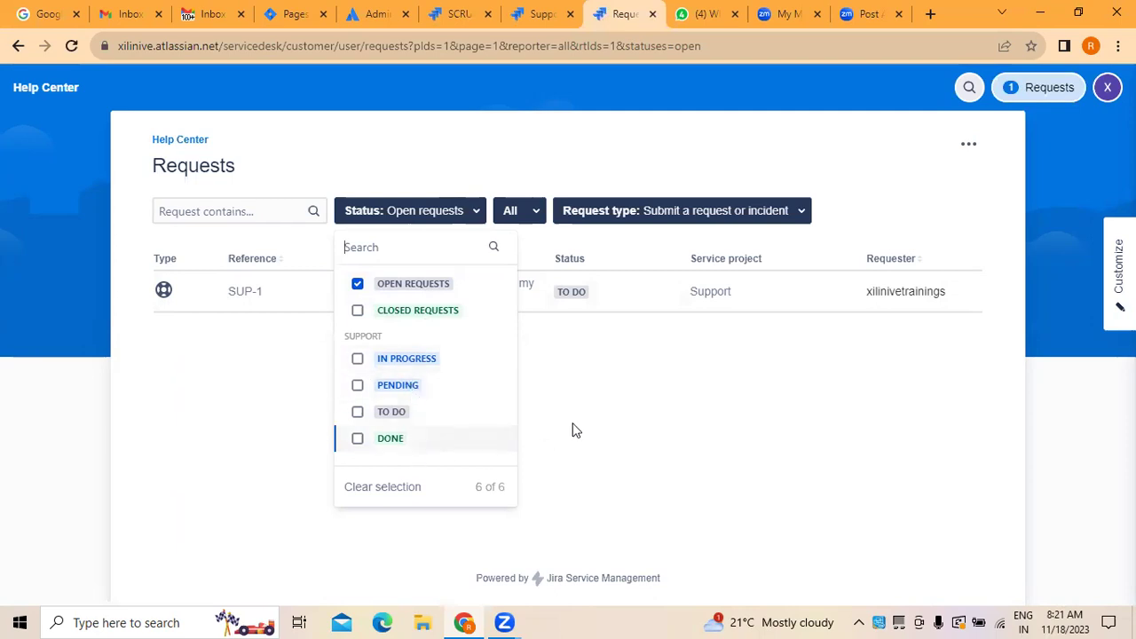
pyautogui.click(582, 370)
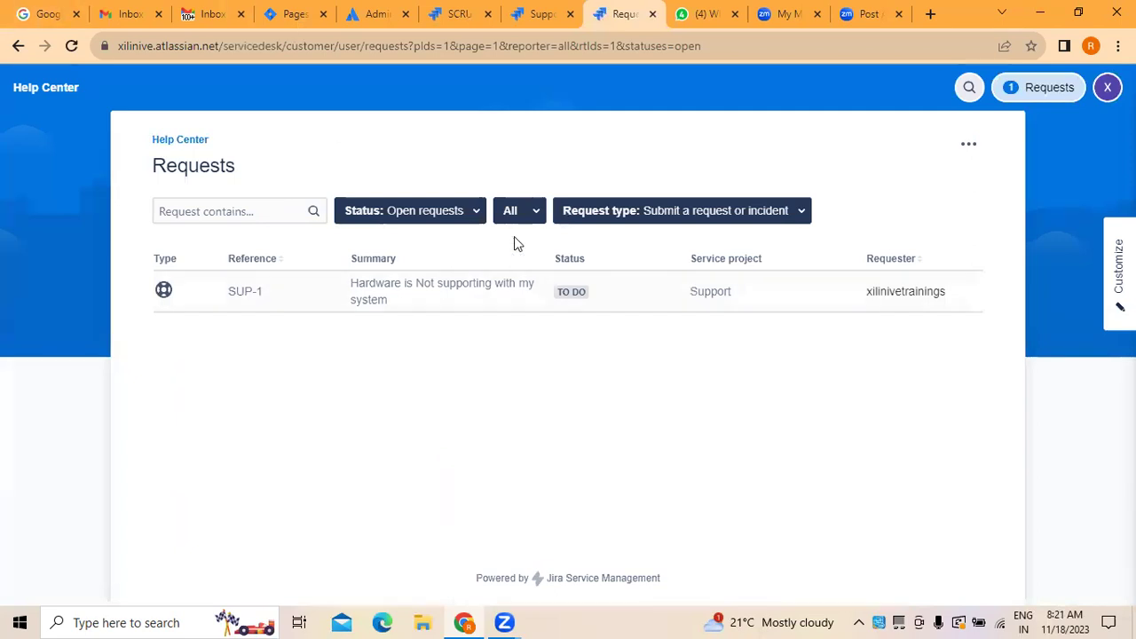
pyautogui.click(552, 20)
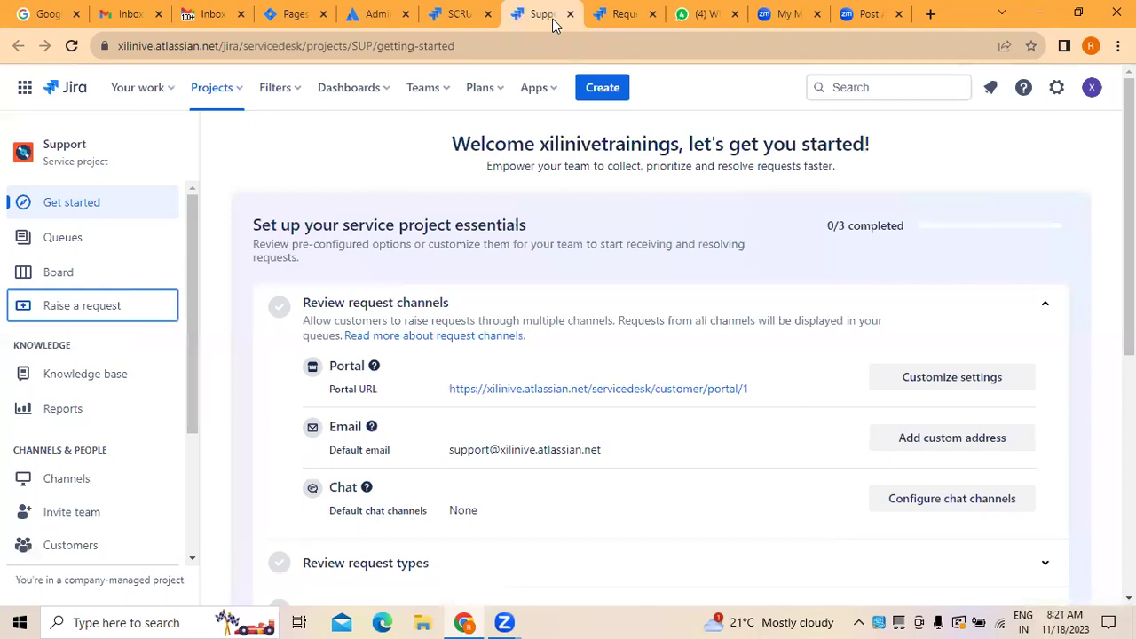
# Step: Cycle through the SCRUM board and Support project tabs, ending on the filtered Requests list
pyautogui.click(622, 14)
pyautogui.click(473, 16)
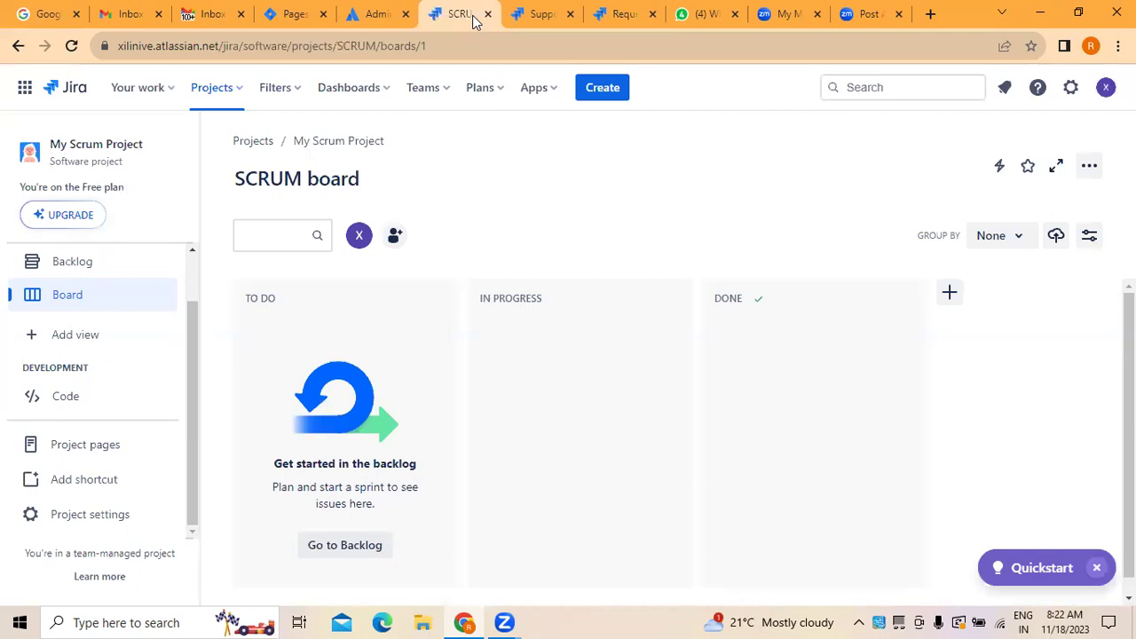
pyautogui.click(537, 14)
pyautogui.click(622, 13)
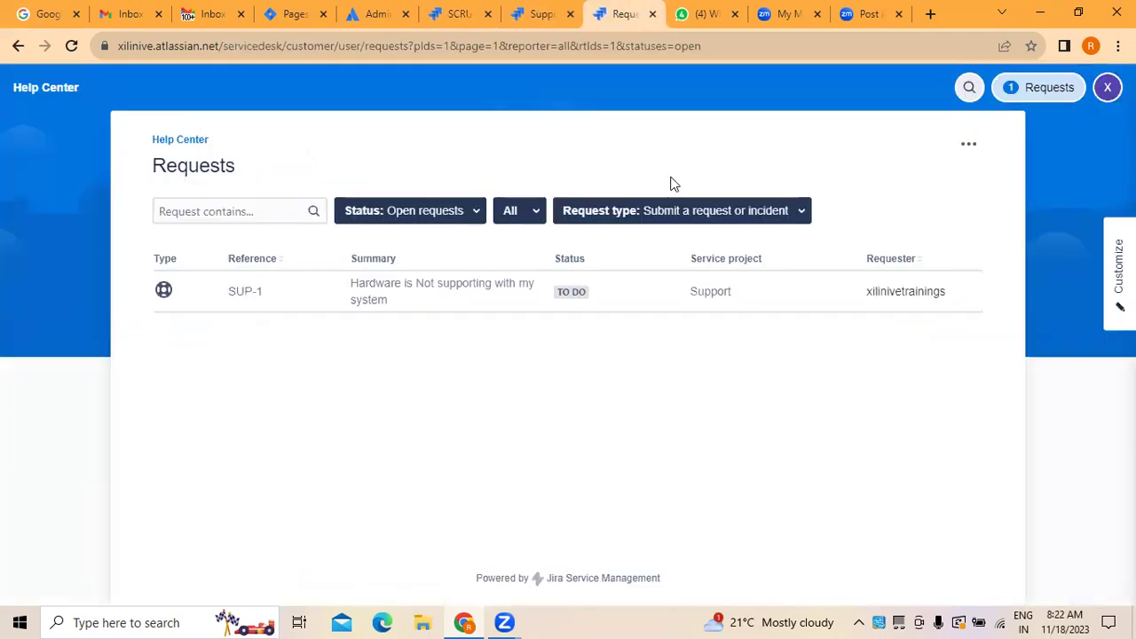